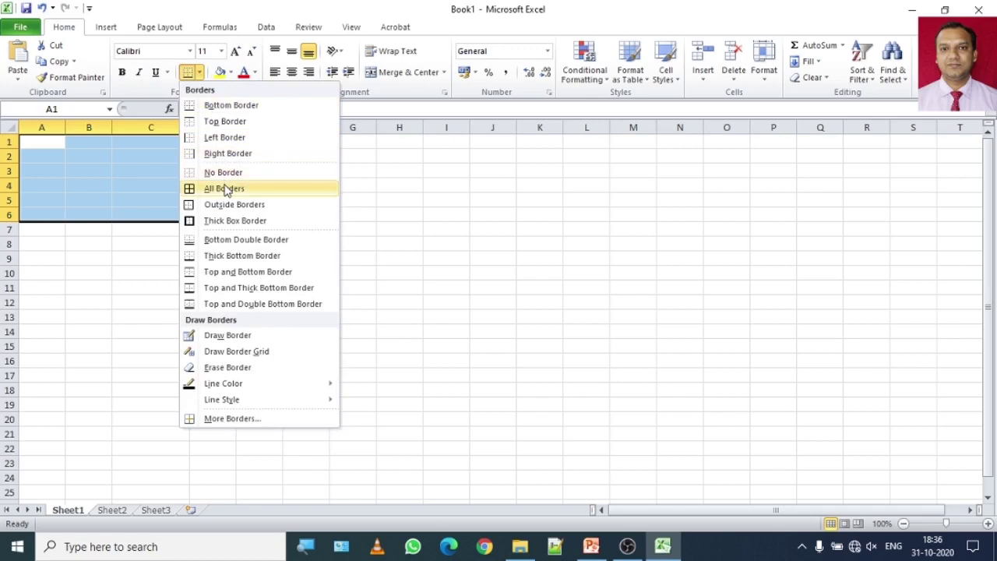
# - Apply all borders to the selected cell range A1:D6
pyautogui.click(225, 189)
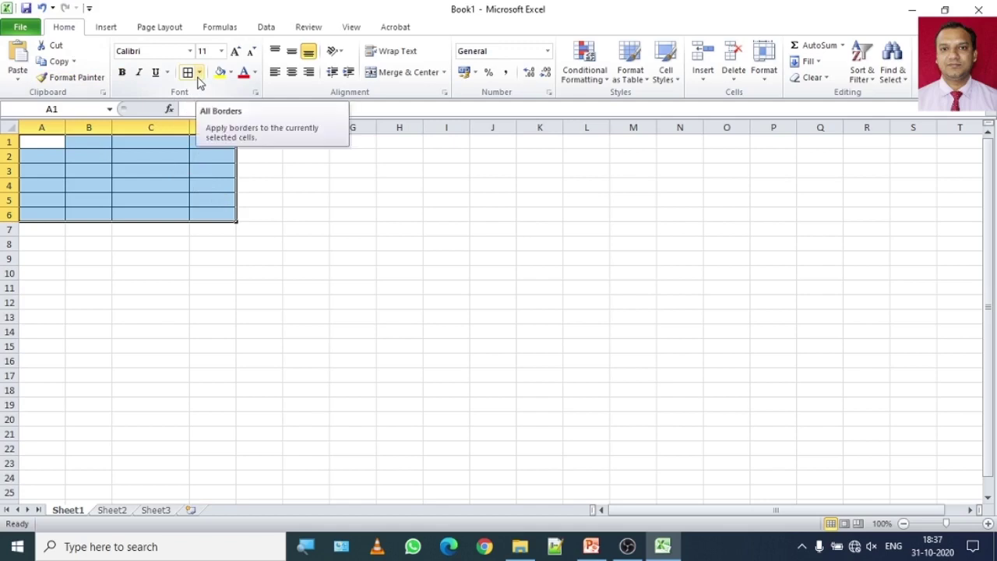
# - Narrow column C and insert a new column before it
pyautogui.moveTo(189, 129); pyautogui.dragTo(148, 128)
pyautogui.click(130, 126)
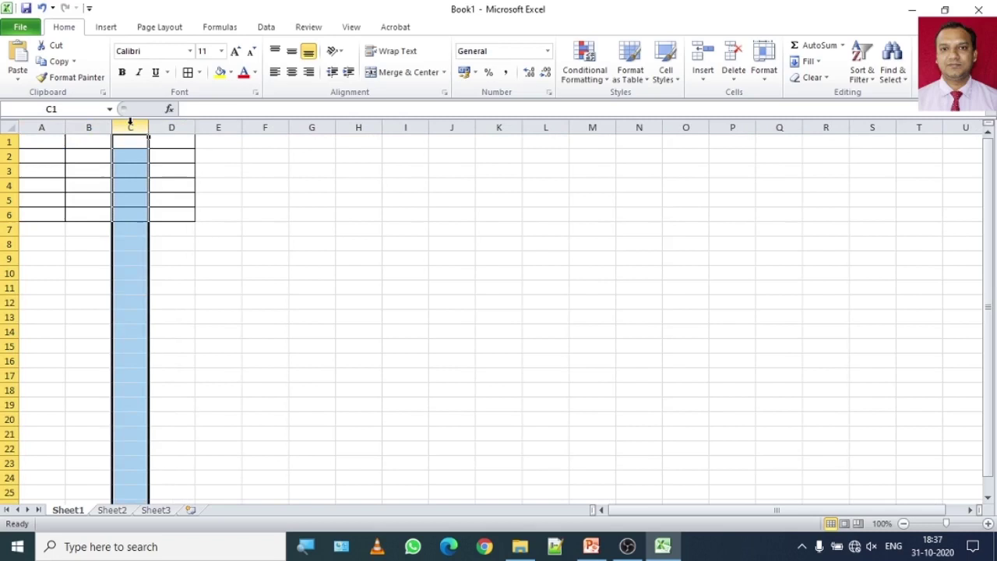
pyautogui.rightClick(130, 125)
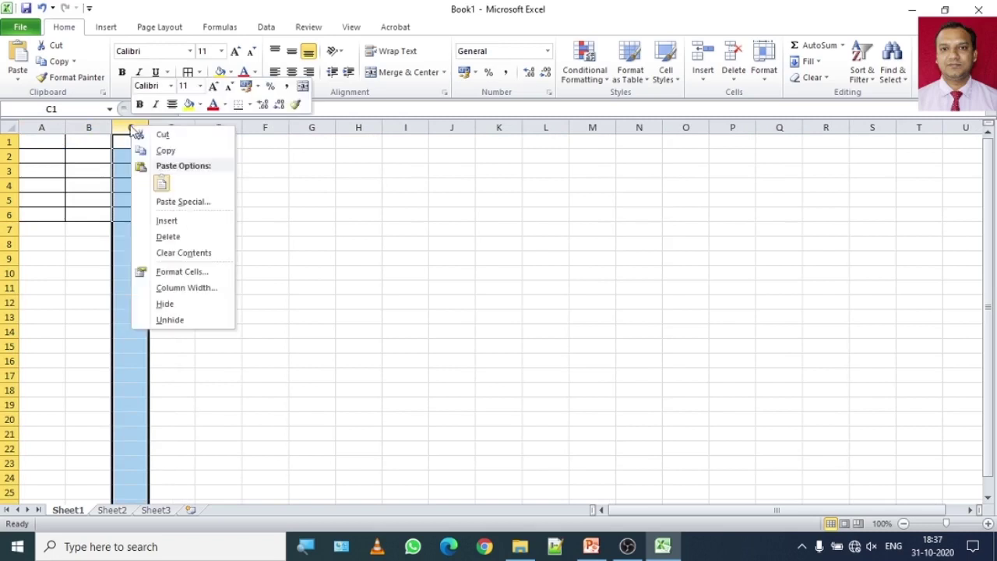
pyautogui.click(192, 224)
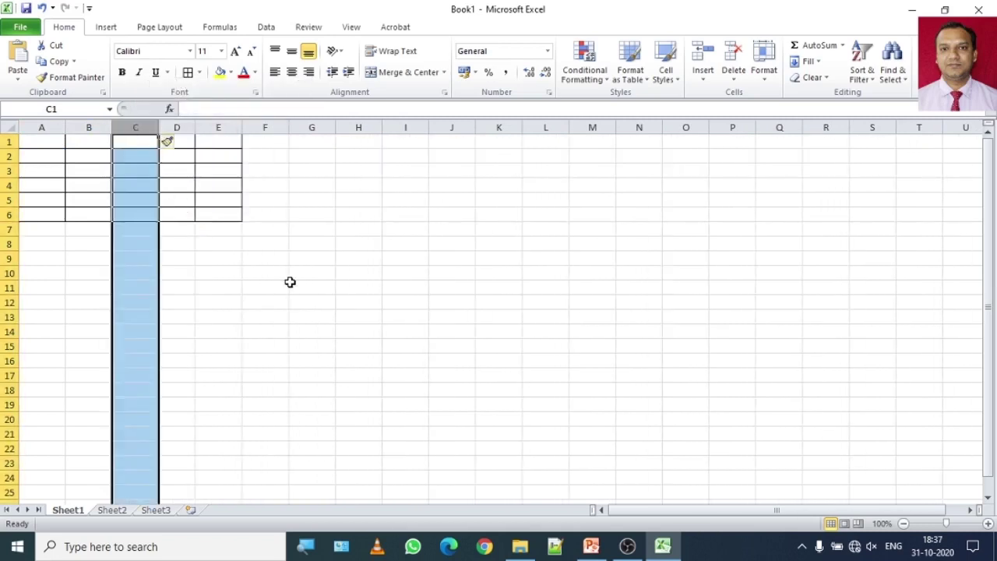
# - Undo the column insertion and the width change of column C
pyautogui.hotkey('ctrl', 'c')
pyautogui.hotkey('ctrl', 'z')
pyautogui.hotkey('ctrl', 'z')
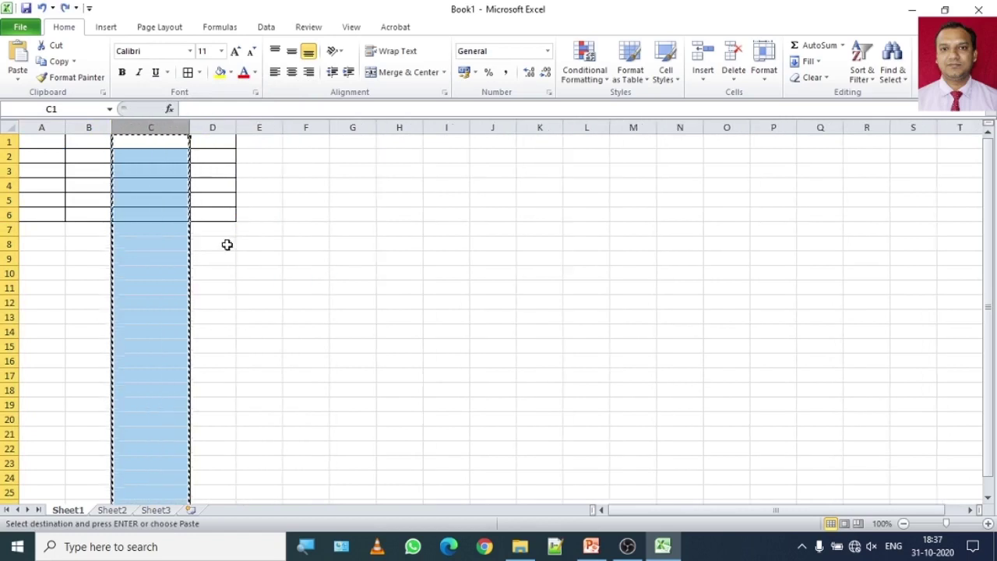
# - Delete the entire column C from the bordered table
pyautogui.rightClick(154, 125)
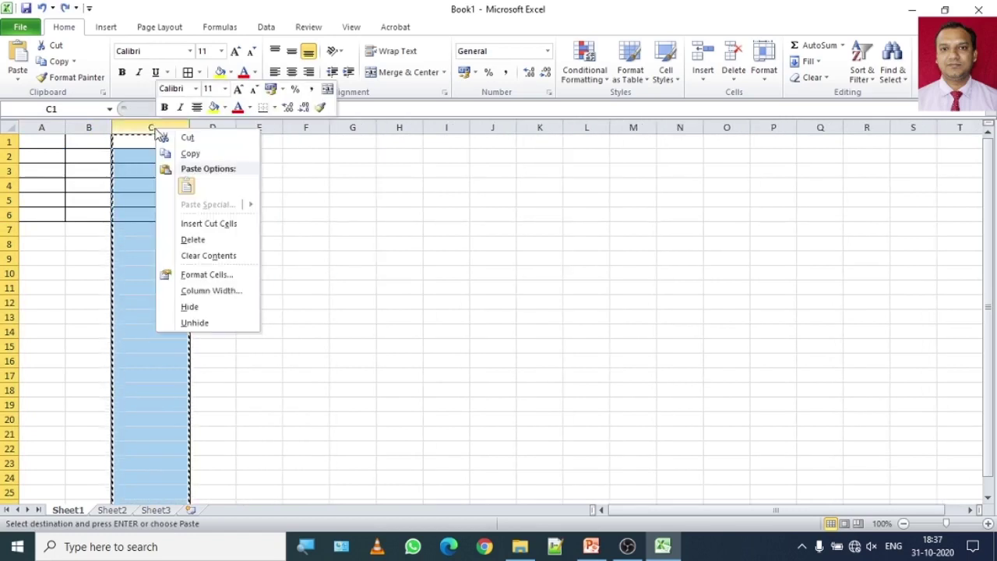
pyautogui.click(182, 239)
pyautogui.click(230, 244)
pyautogui.moveTo(40, 145); pyautogui.dragTo(152, 214)
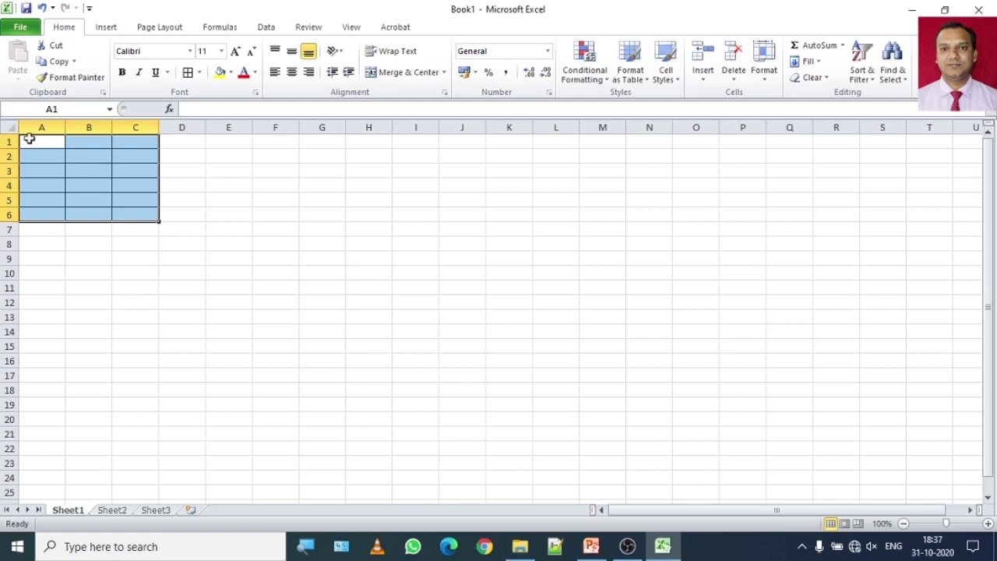
pyautogui.moveTo(35, 138); pyautogui.dragTo(141, 215)
pyautogui.moveTo(141, 214); pyautogui.dragTo(141, 214)
pyautogui.click(127, 244)
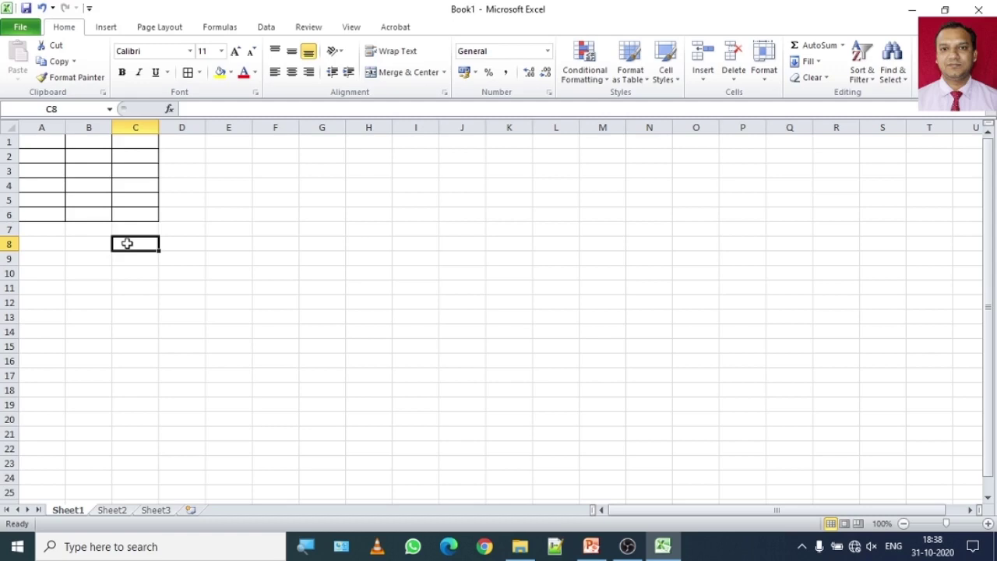
pyautogui.click(44, 158)
pyautogui.moveTo(44, 158); pyautogui.dragTo(120, 156)
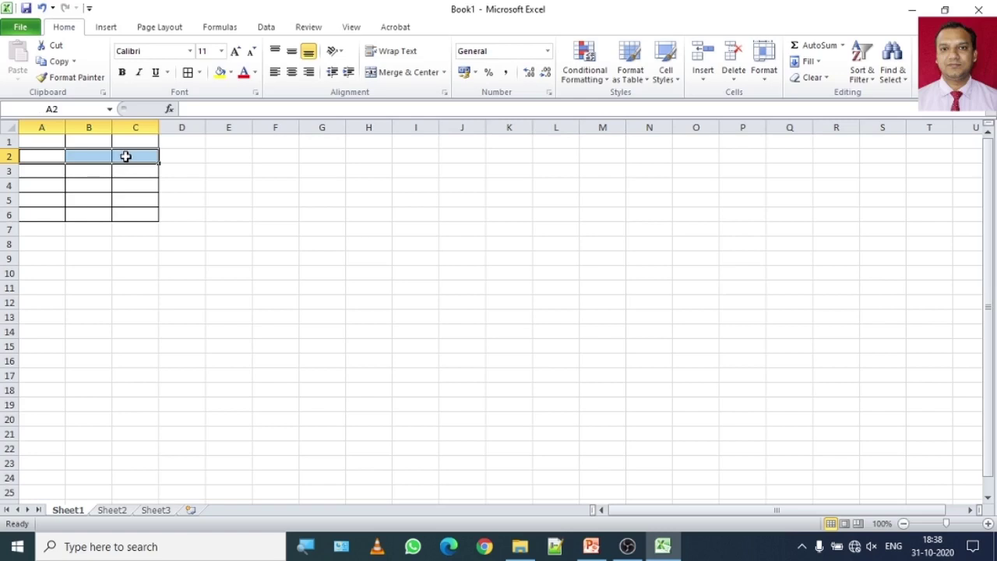
pyautogui.click(127, 203)
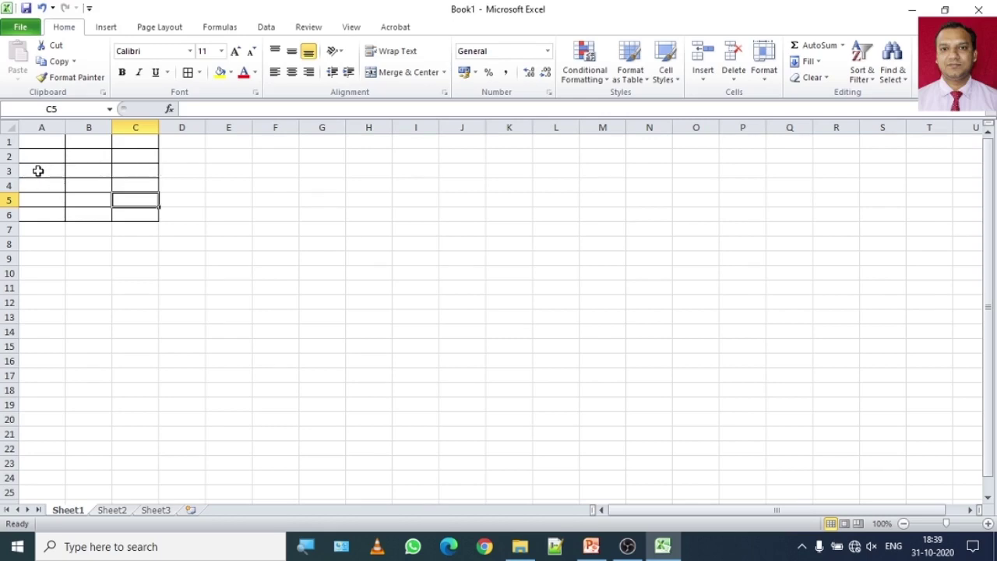
# - Select the whole of row 3 and insert a new sheet row above it
pyautogui.moveTo(38, 171); pyautogui.dragTo(130, 173)
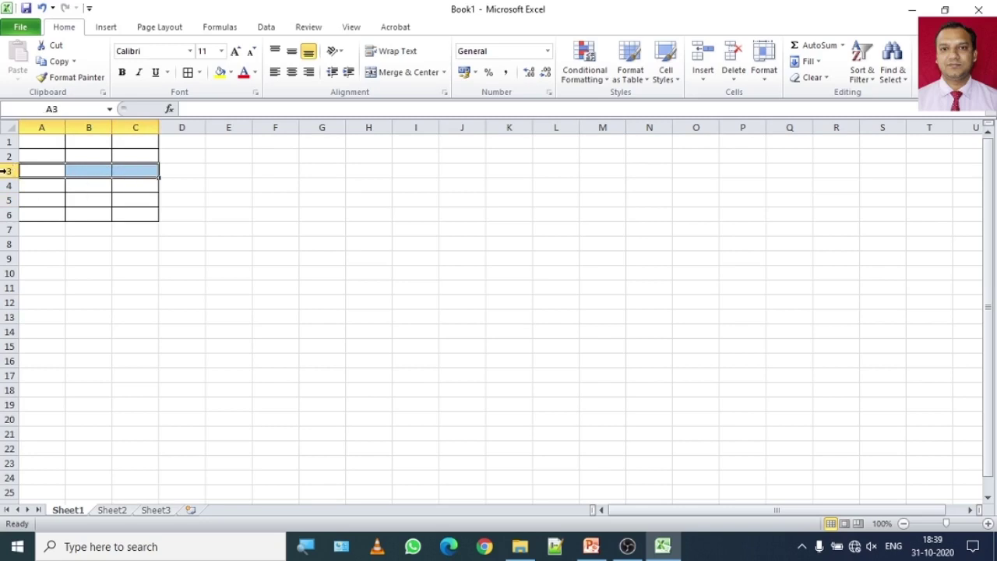
pyautogui.click(5, 170)
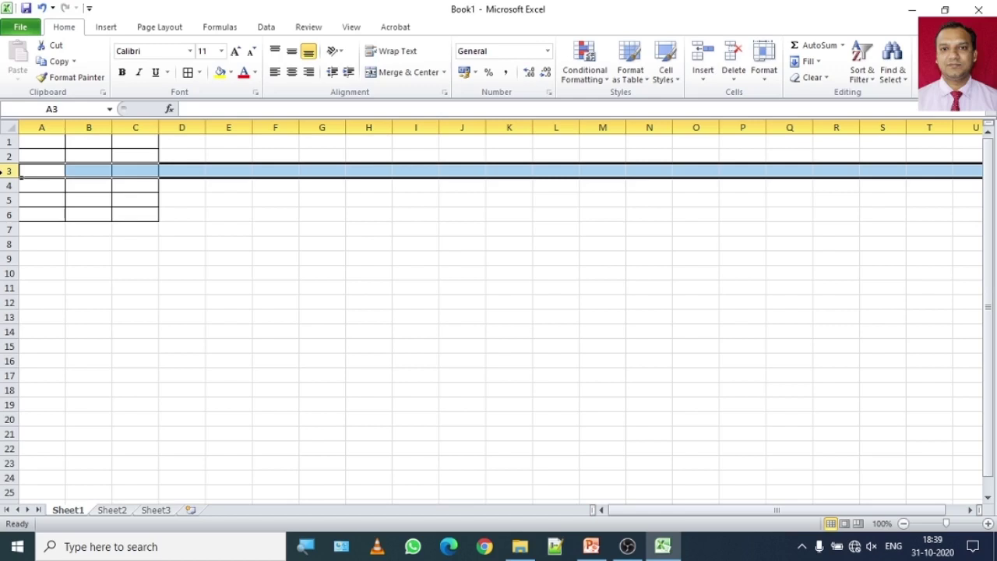
pyautogui.rightClick(7, 171)
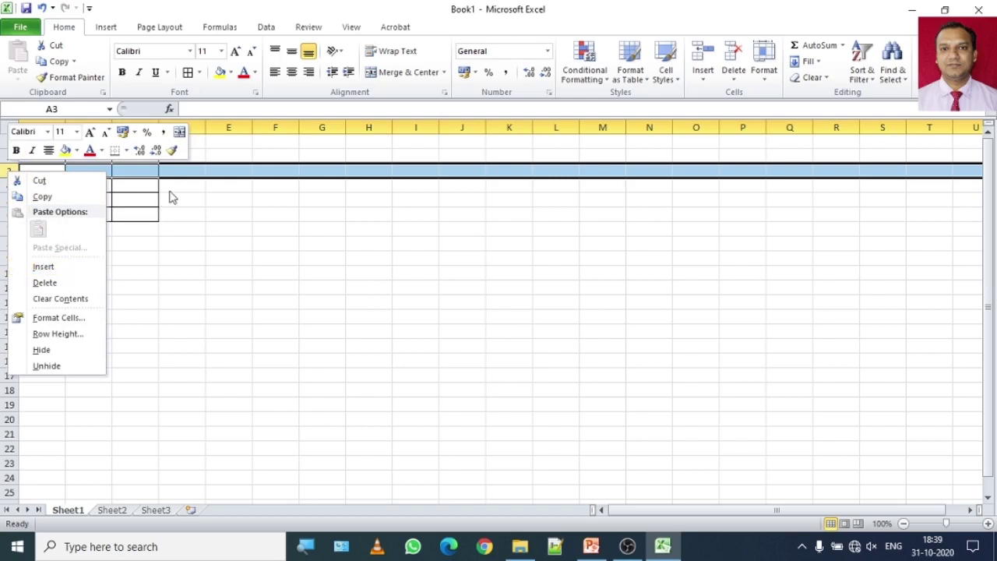
pyautogui.click(10, 170)
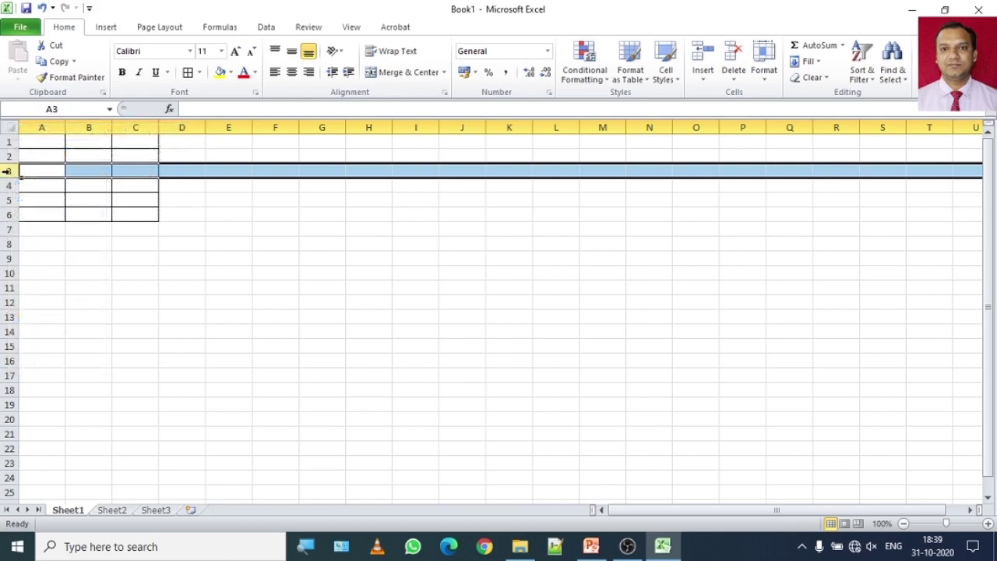
pyautogui.rightClick(70, 172)
pyautogui.rightClick(70, 171)
pyautogui.rightClick(70, 171)
pyautogui.rightClick(70, 171)
pyautogui.rightClick(70, 171)
pyautogui.rightClick(70, 170)
pyautogui.rightClick(70, 171)
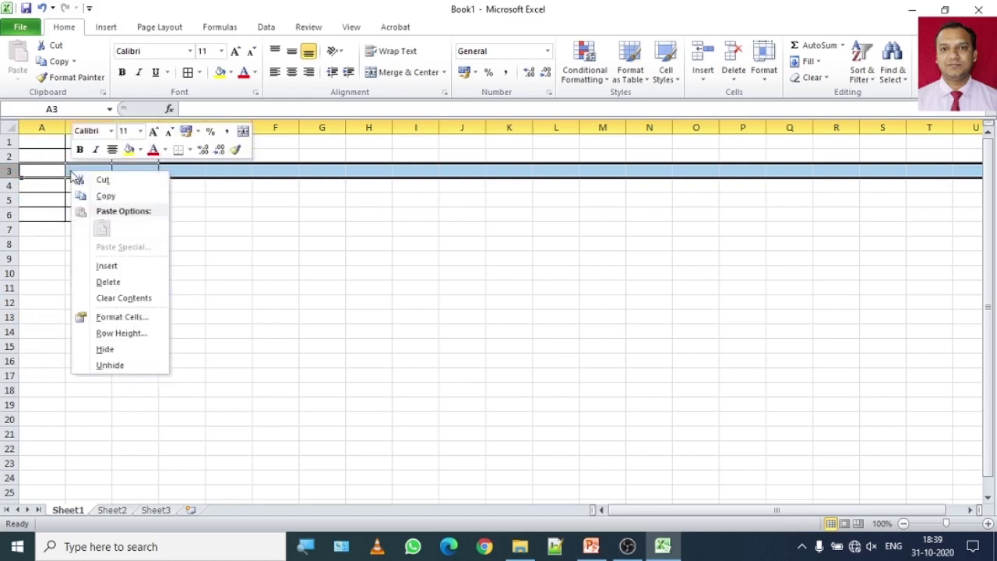
pyautogui.click(107, 266)
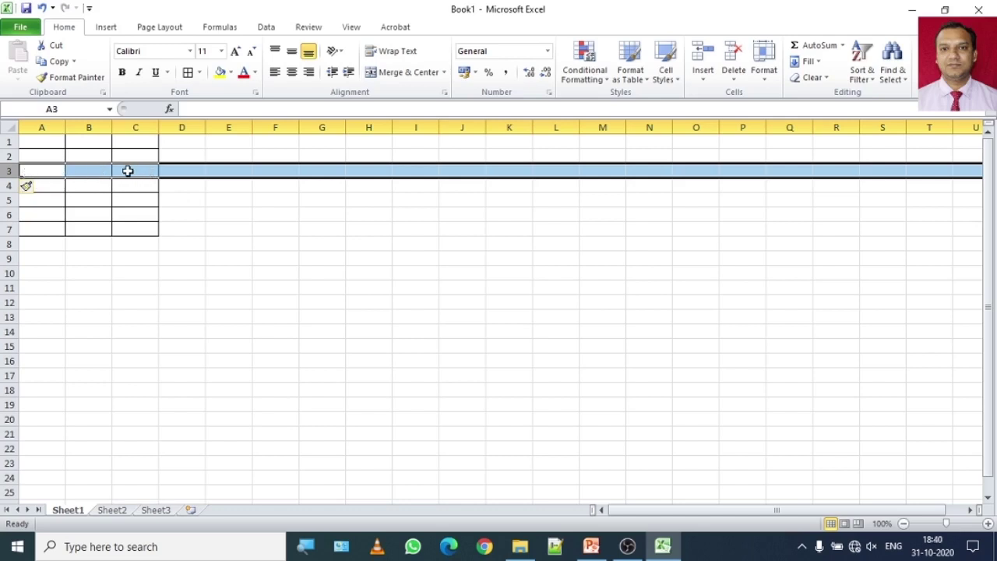
# - Insert one more row above row 3, and clear the row selection by selecting cell B7
pyautogui.rightClick(130, 173)
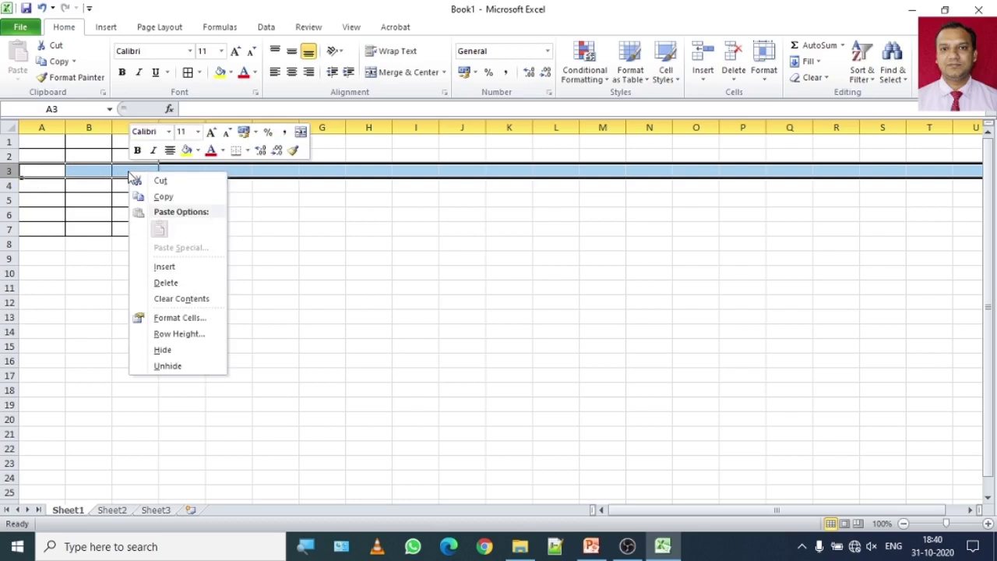
pyautogui.click(166, 267)
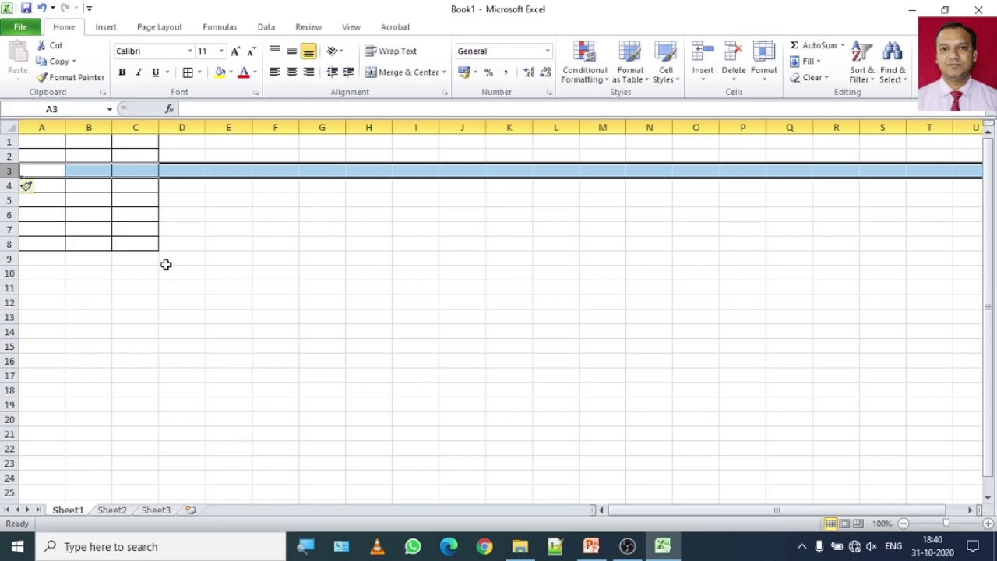
pyautogui.click(109, 230)
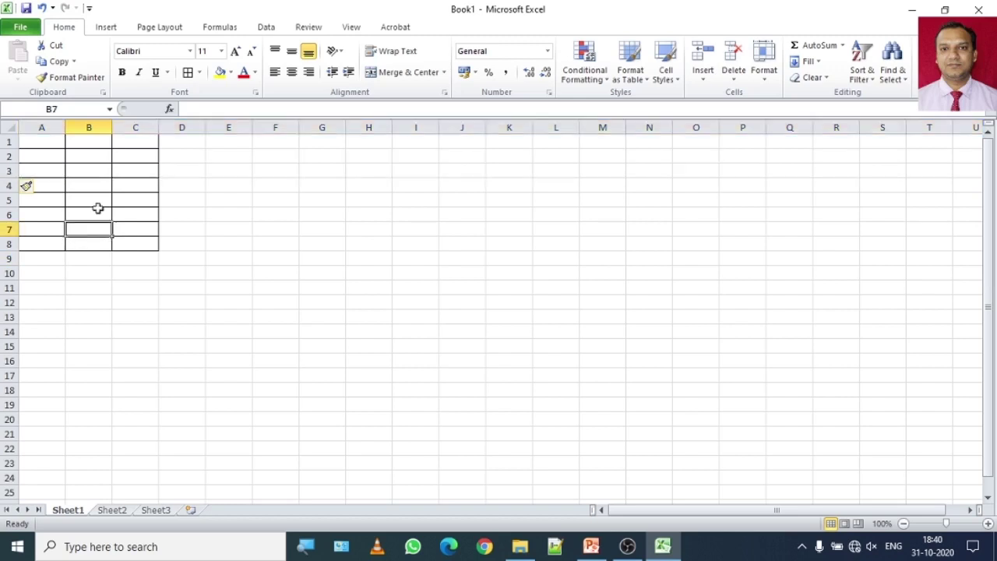
# - Insert two new columns, one after the other, before column B
pyautogui.click(88, 127)
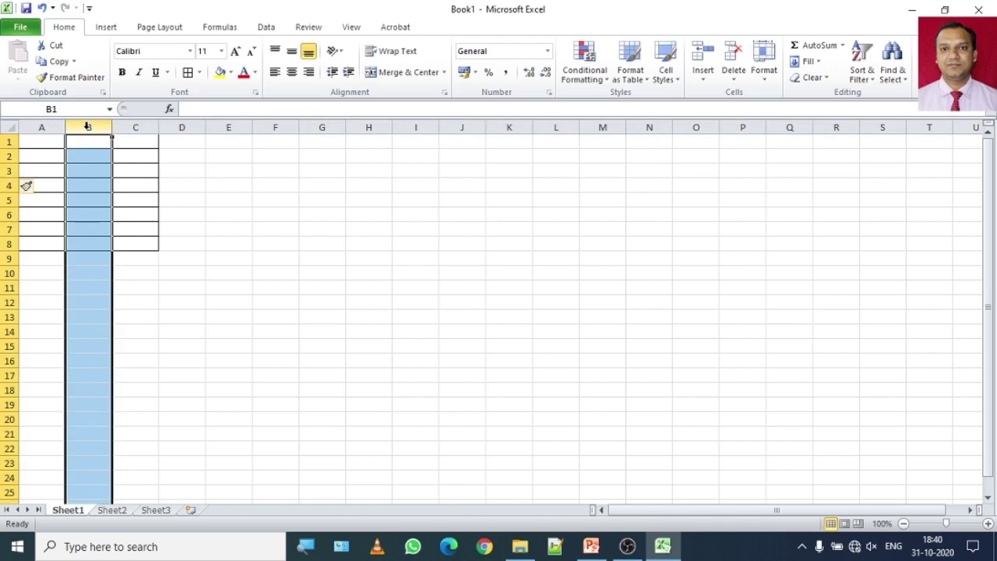
pyautogui.rightClick(88, 127)
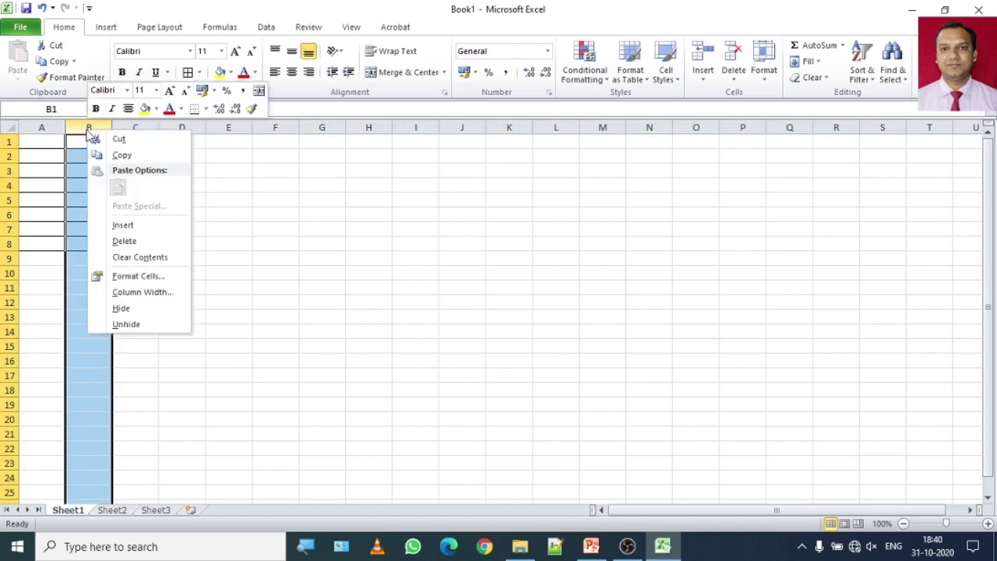
pyautogui.click(122, 226)
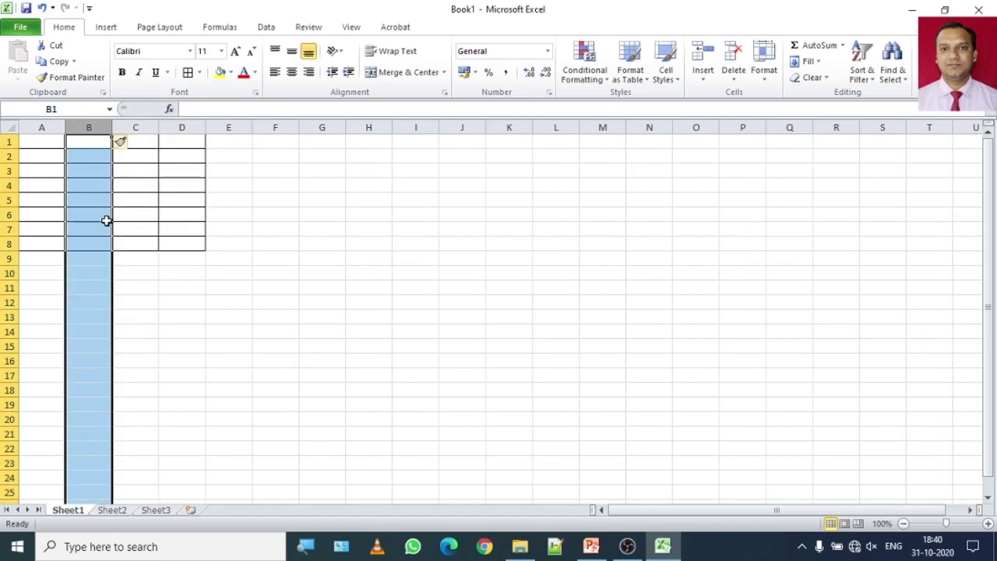
pyautogui.click(74, 78)
pyautogui.press('Escape')
pyautogui.rightClick(84, 128)
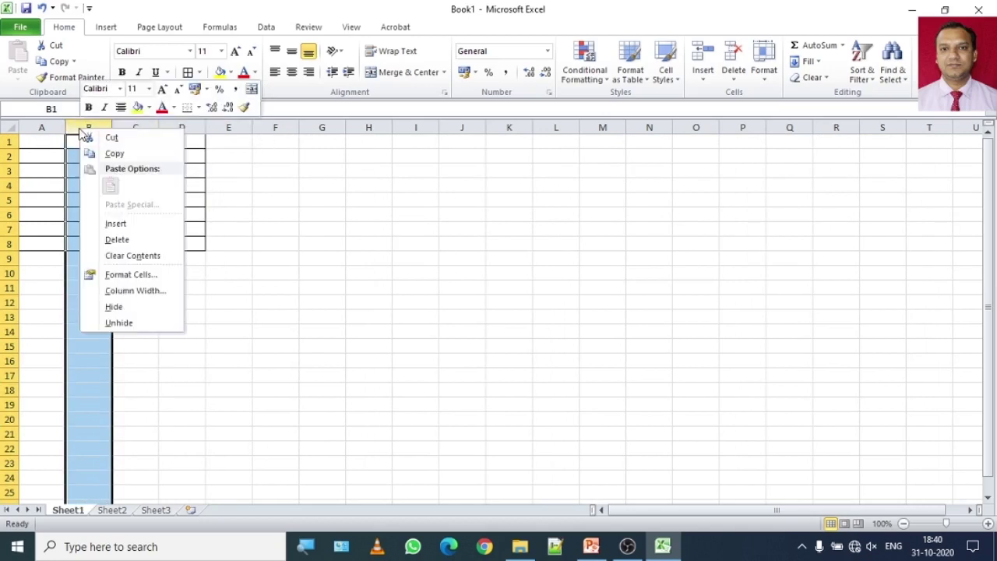
pyautogui.click(117, 224)
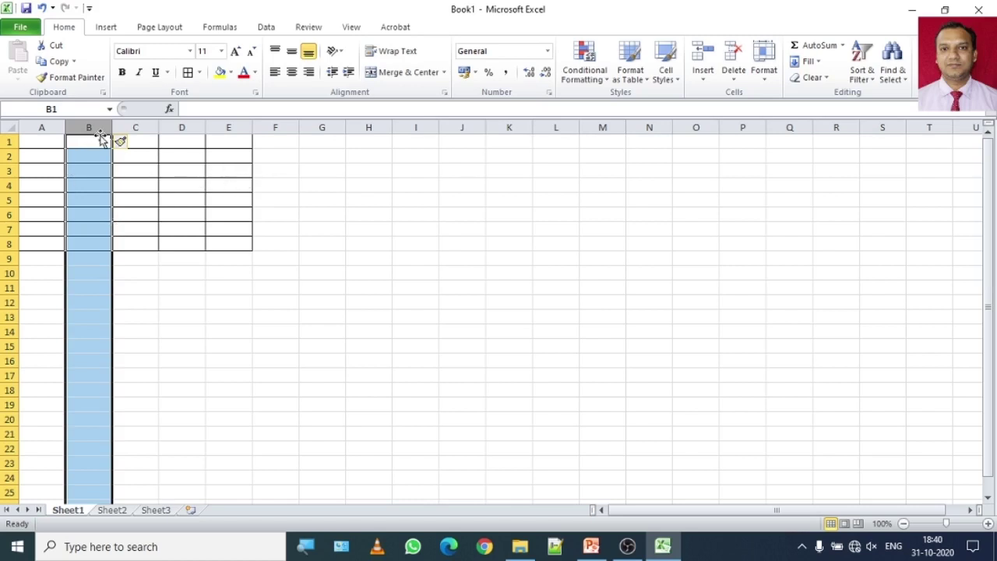
# - Insert a new row above row 4 of the table
pyautogui.click(8, 185)
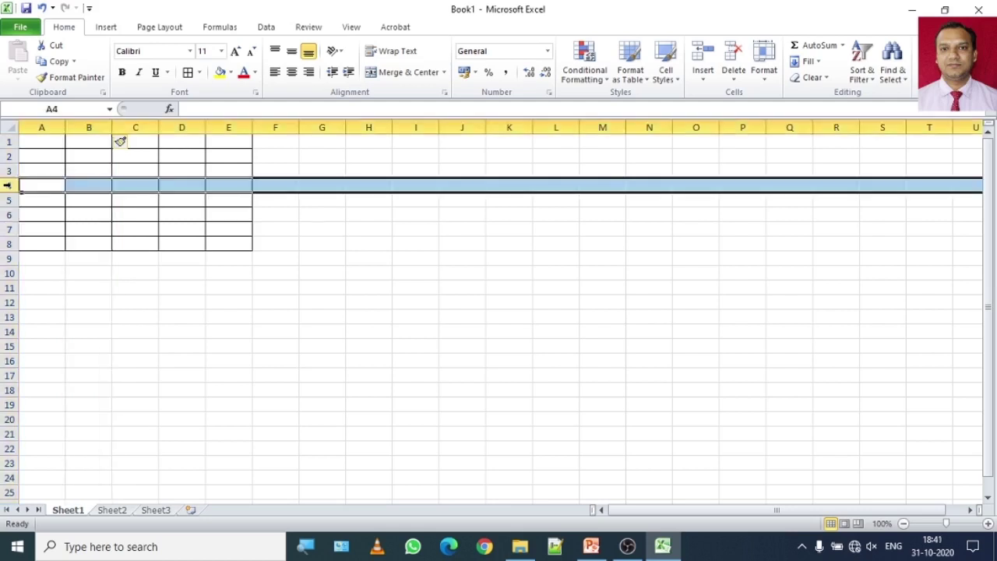
pyautogui.rightClick(9, 185)
pyautogui.rightClick(10, 188)
pyautogui.click(43, 280)
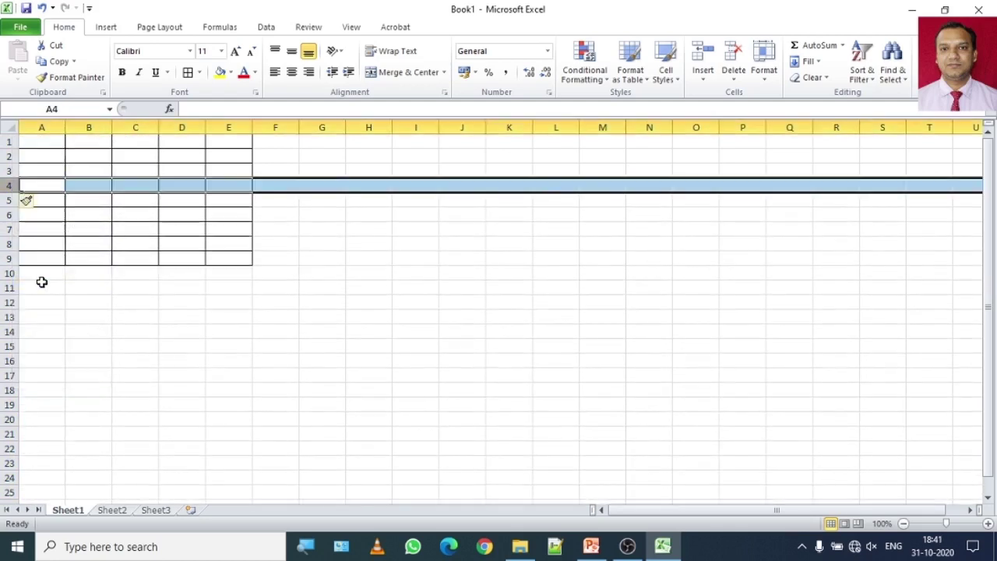
# - Insert another column before column B
pyautogui.click(102, 125)
pyautogui.rightClick(96, 126)
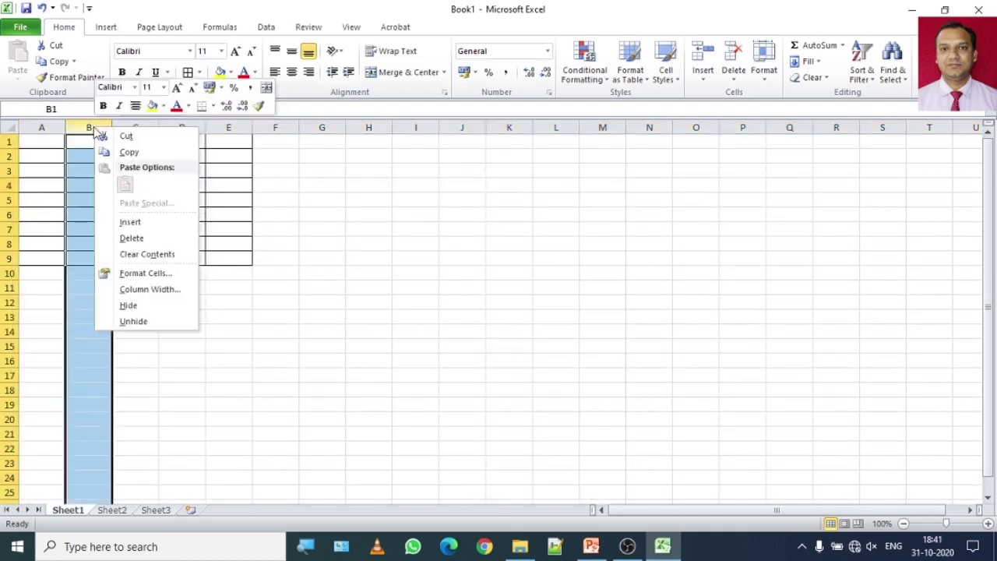
pyautogui.click(132, 222)
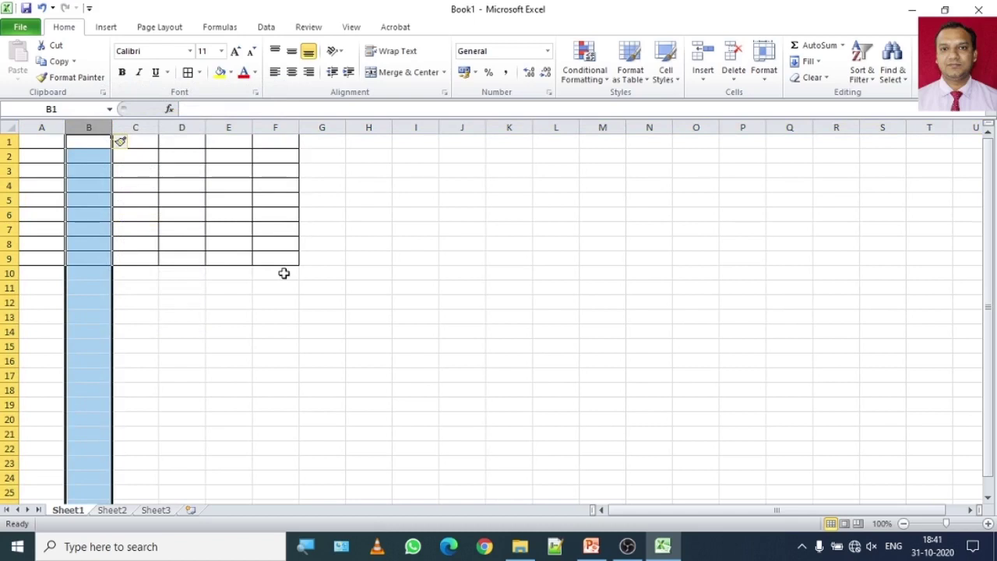
# - Undo the three column insertions before column B and the row insertion above row 4
pyautogui.hotkey('ctrl', '-')
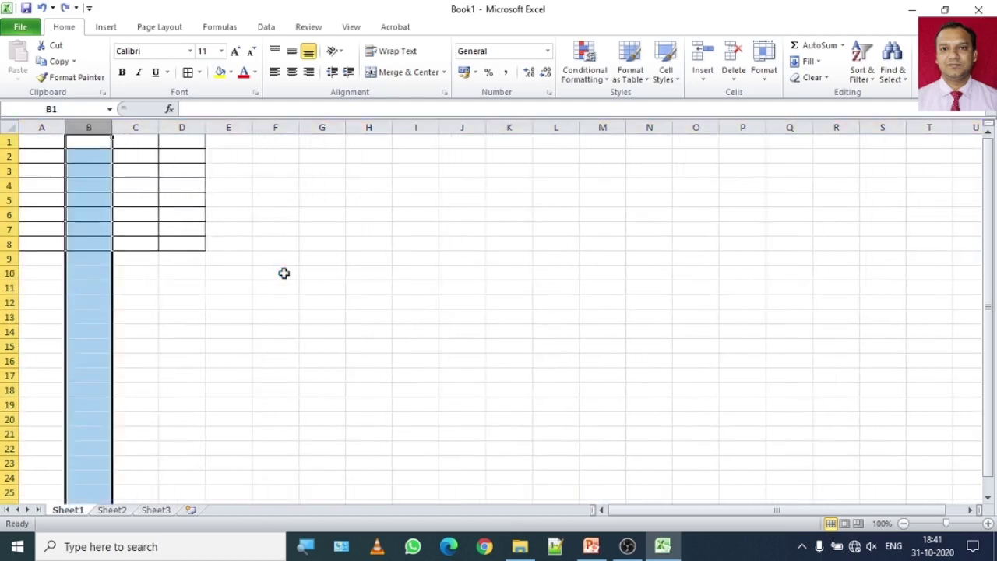
pyautogui.hotkey('ctrl', '-')
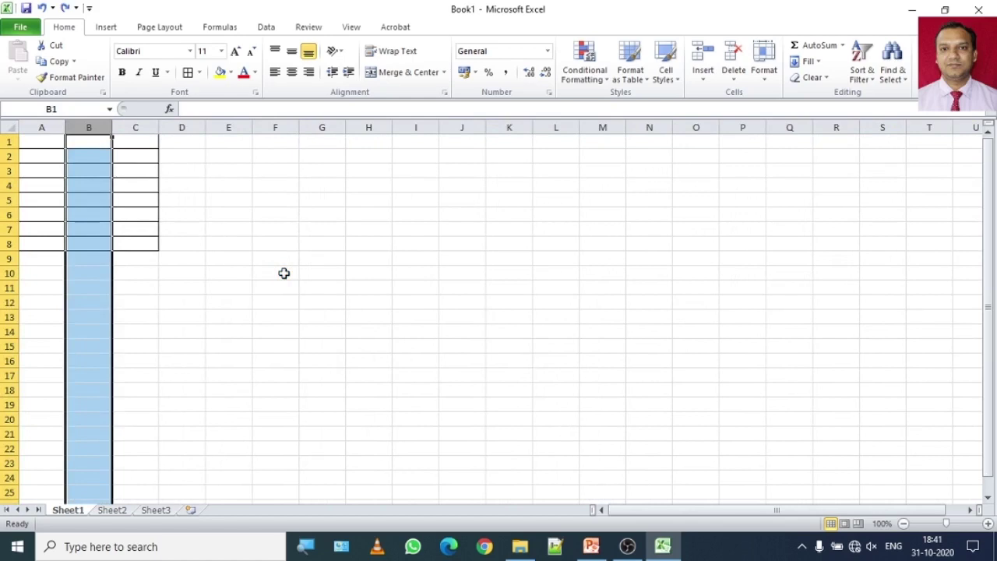
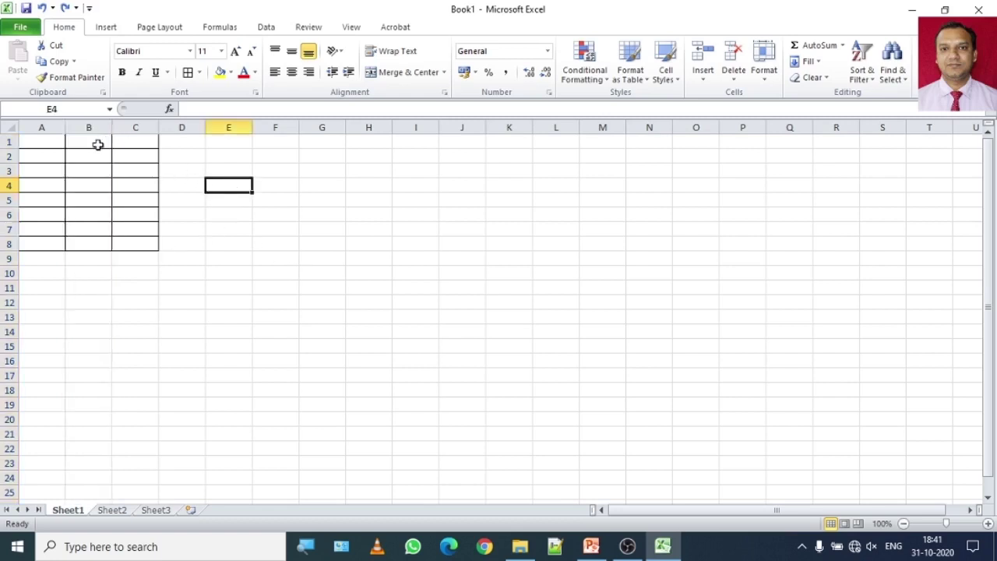
pyautogui.click(94, 139)
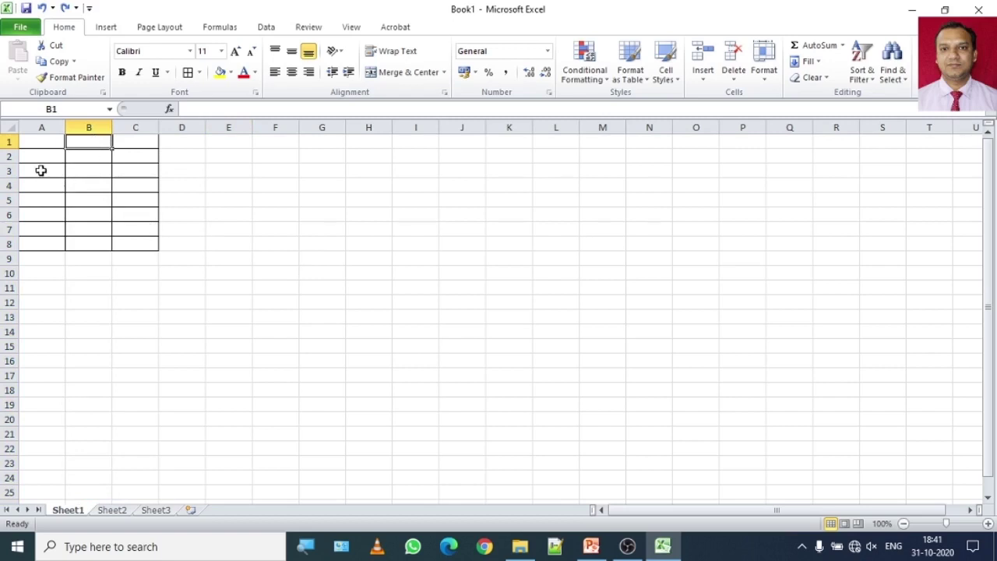
# - Select the table cells A3:C3 and insert a sheet row above them using Insert Sheet Rows
pyautogui.moveTo(40, 170); pyautogui.dragTo(136, 176)
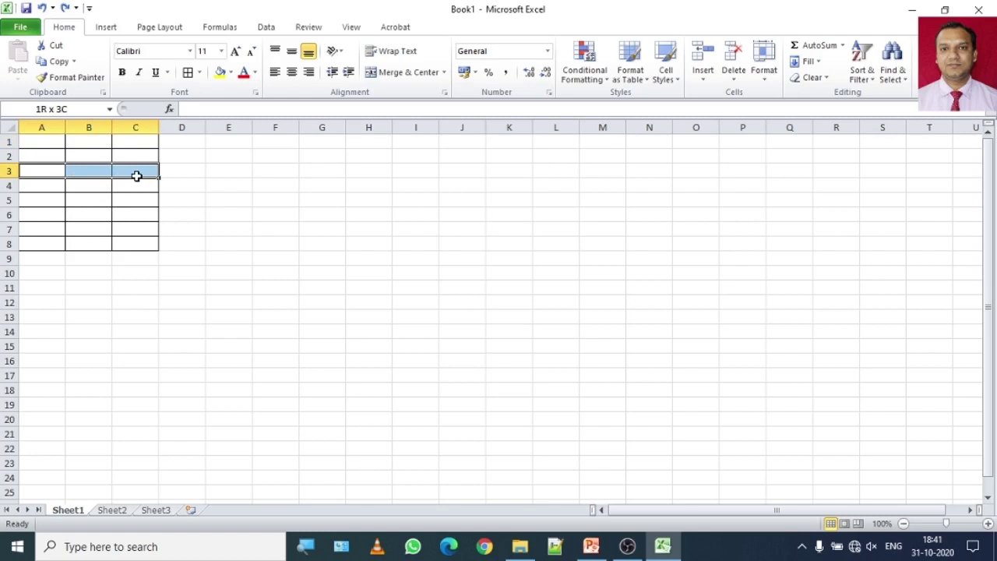
pyautogui.moveTo(136, 176); pyautogui.dragTo(137, 177)
pyautogui.click(705, 85)
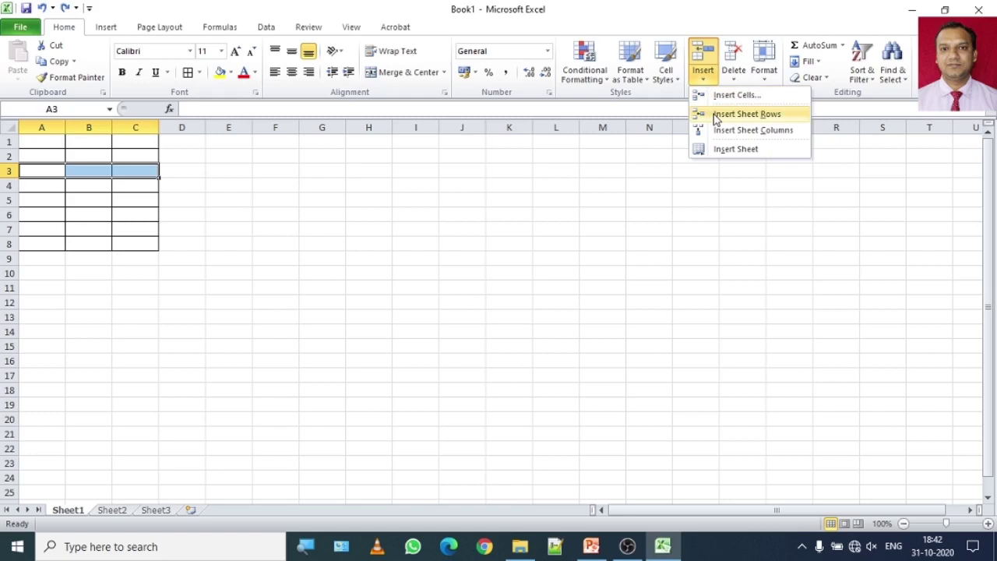
pyautogui.click(715, 118)
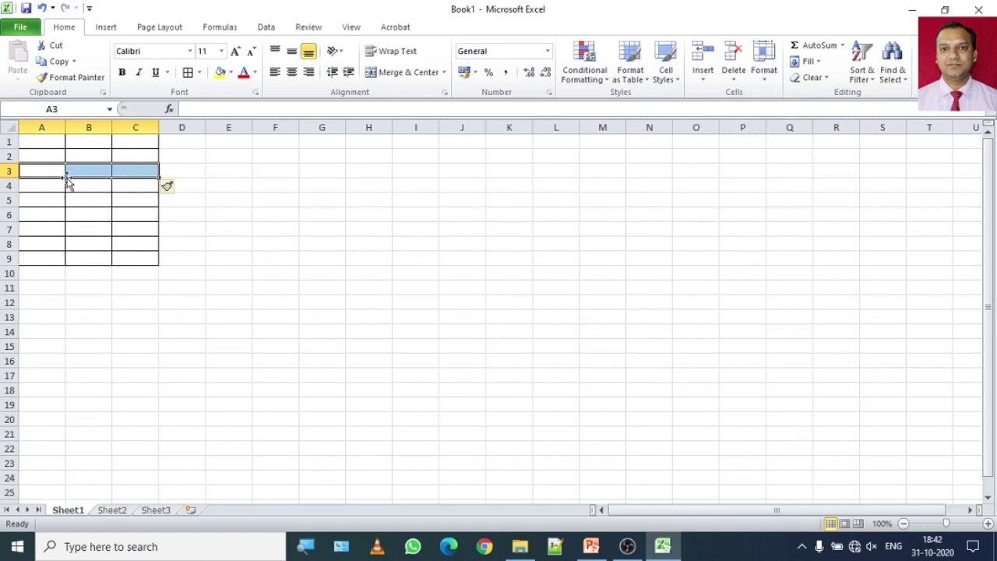
# - Insert another sheet row above the selected table cells A3:C3
pyautogui.click(704, 84)
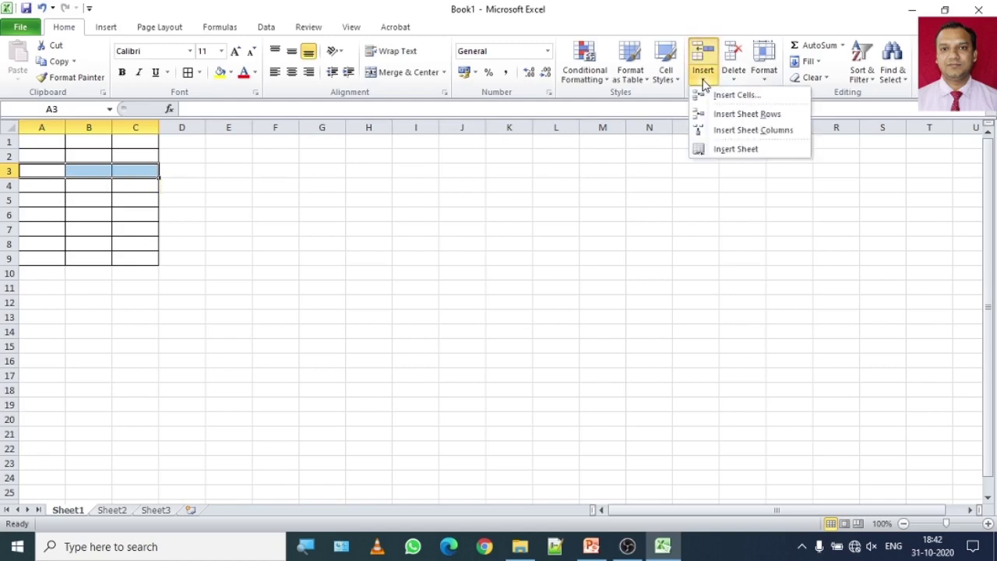
pyautogui.click(727, 117)
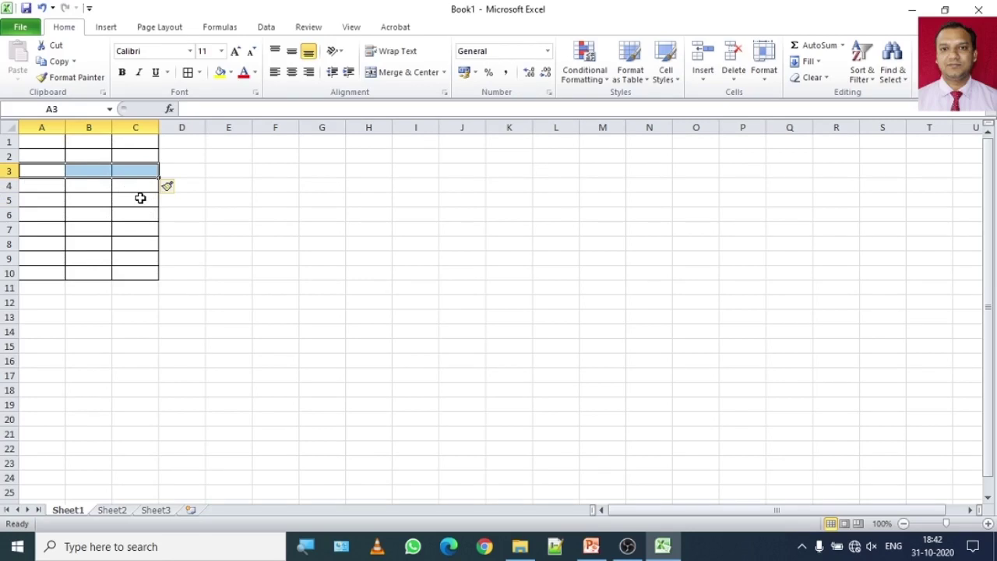
# - Select the table cells A1:A10 and insert two sheet columns before column A using Insert Sheet Columns
pyautogui.click(85, 141)
pyautogui.moveTo(85, 142); pyautogui.dragTo(85, 275)
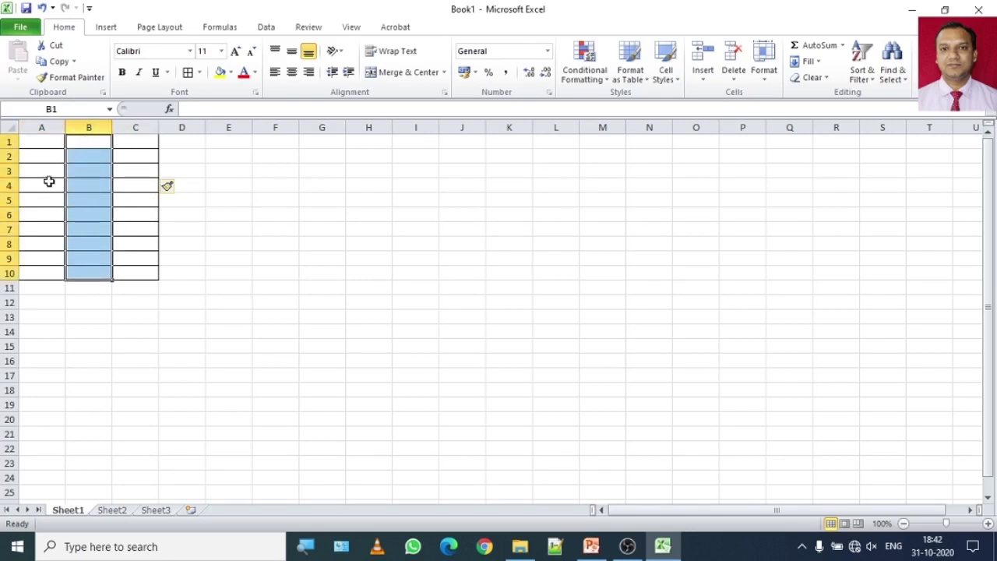
pyautogui.moveTo(38, 142); pyautogui.dragTo(41, 273)
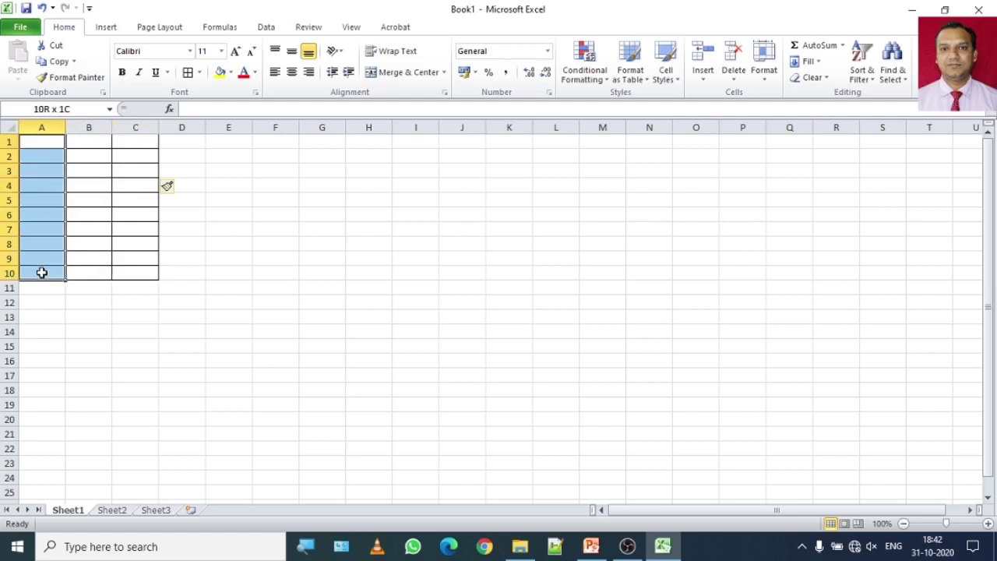
pyautogui.moveTo(41, 273); pyautogui.dragTo(41, 272)
pyautogui.click(704, 82)
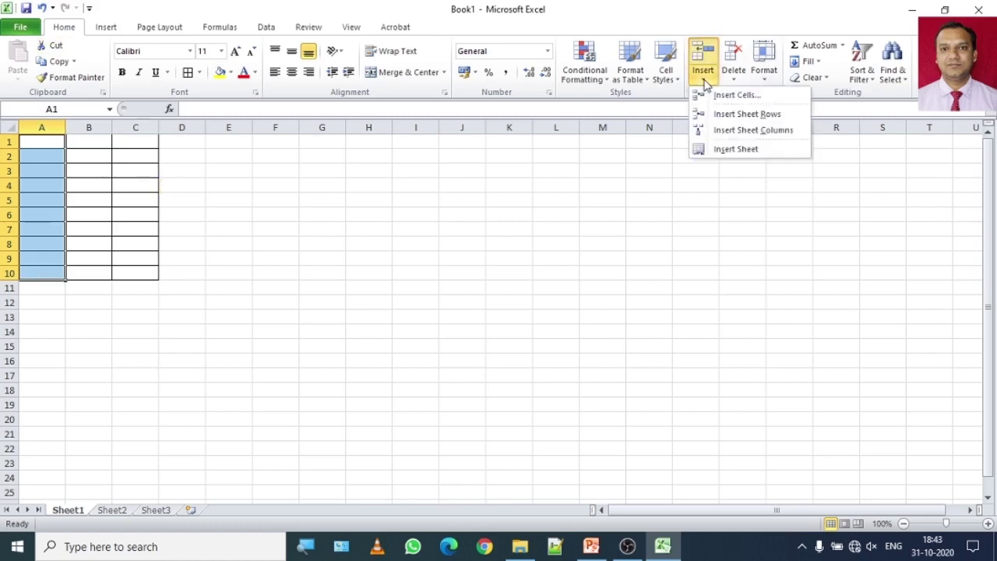
pyautogui.click(719, 132)
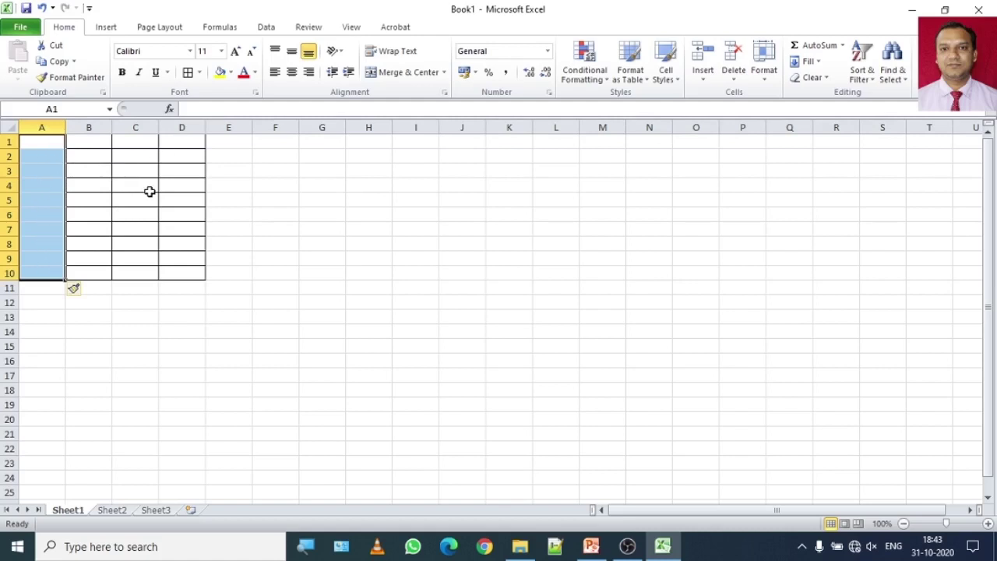
pyautogui.click(703, 74)
pyautogui.click(736, 130)
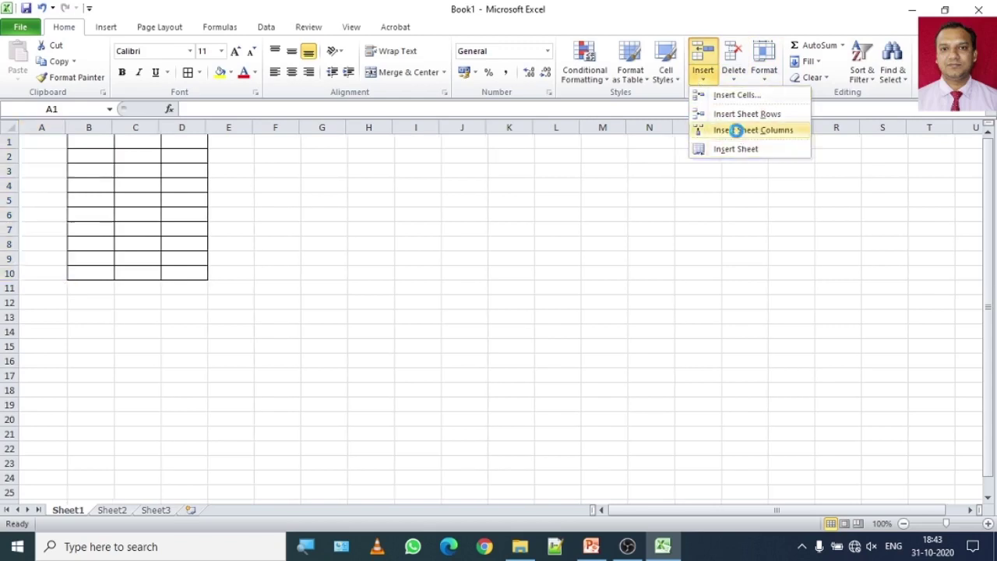
pyautogui.click(246, 276)
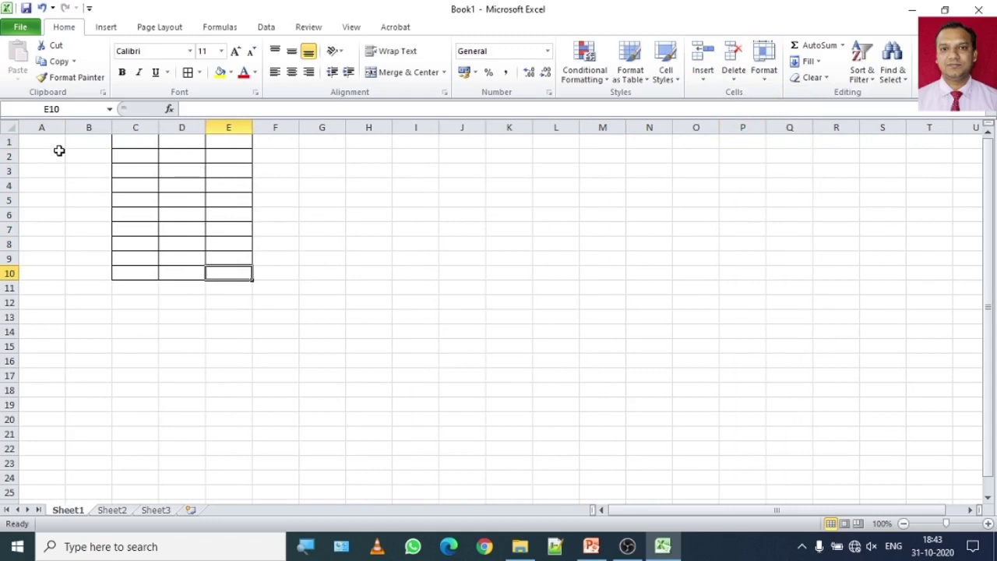
# - Apply all borders to the blank cells A1:B10 so they match the table
pyautogui.moveTo(39, 142); pyautogui.dragTo(90, 268)
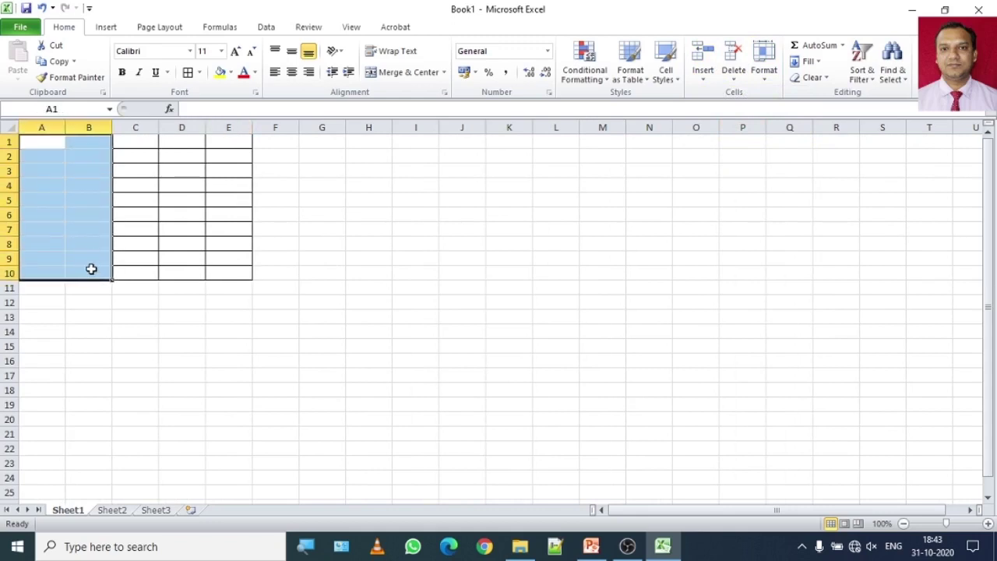
pyautogui.click(195, 71)
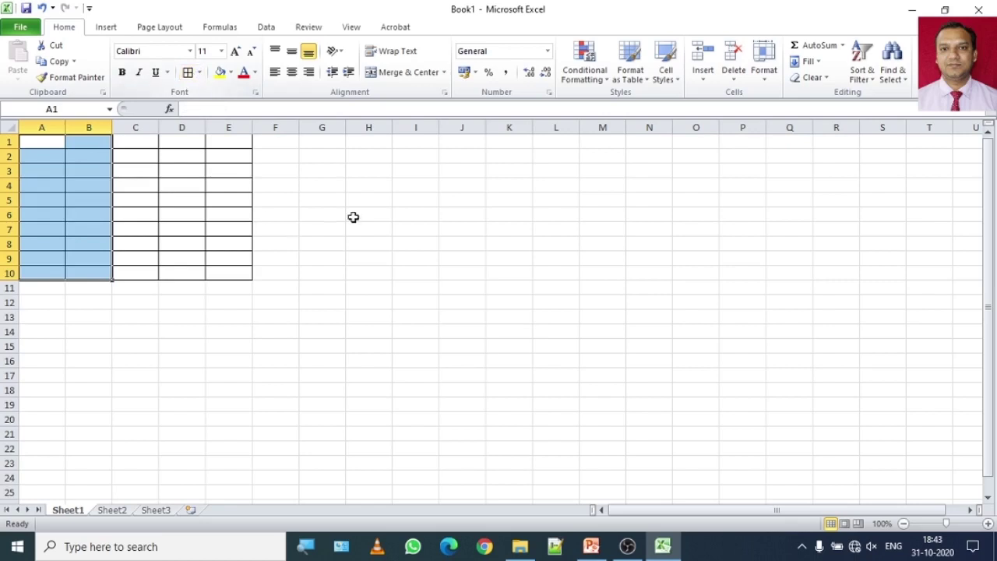
pyautogui.click(172, 182)
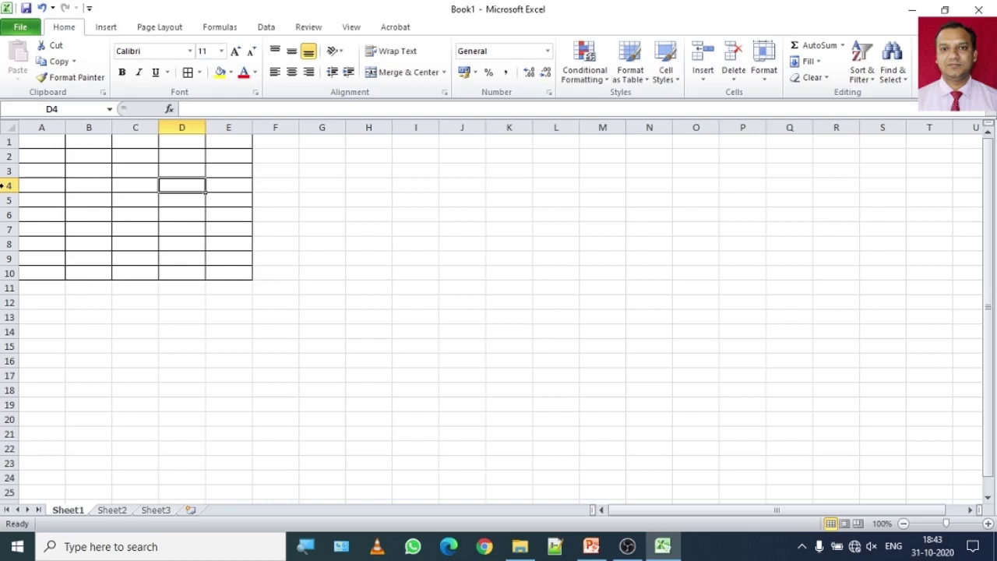
# - Select entire rows 4 and 5 and insert two new rows above row 4
pyautogui.moveTo(4, 184); pyautogui.dragTo(20, 201)
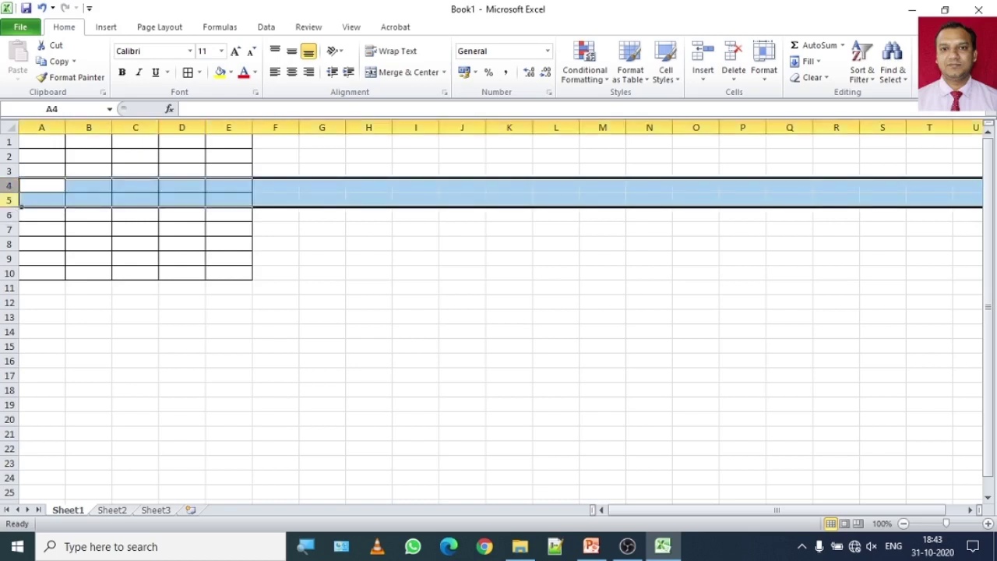
pyautogui.click(30, 186)
pyautogui.moveTo(6, 185); pyautogui.dragTo(6, 201)
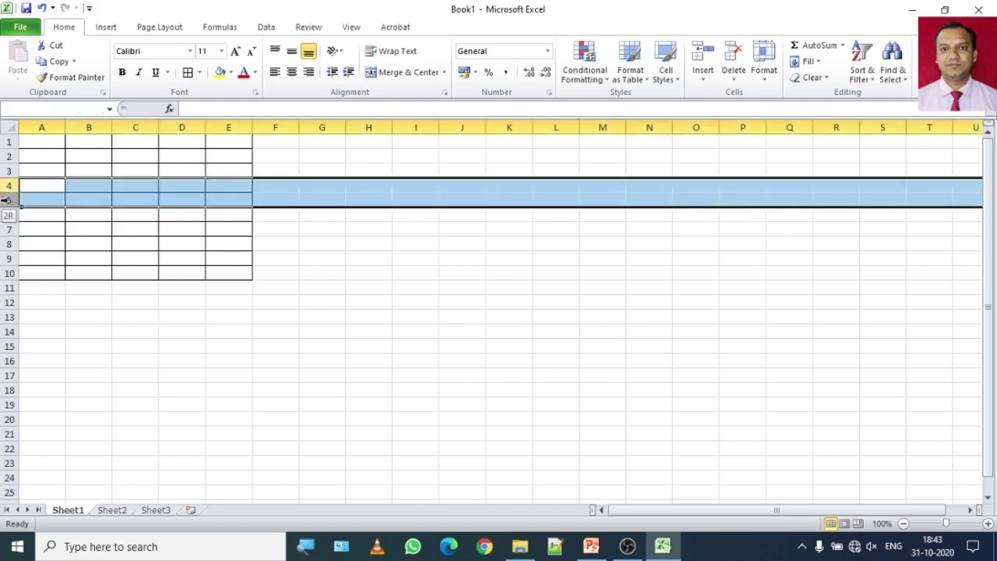
pyautogui.moveTo(4, 200); pyautogui.dragTo(4, 199)
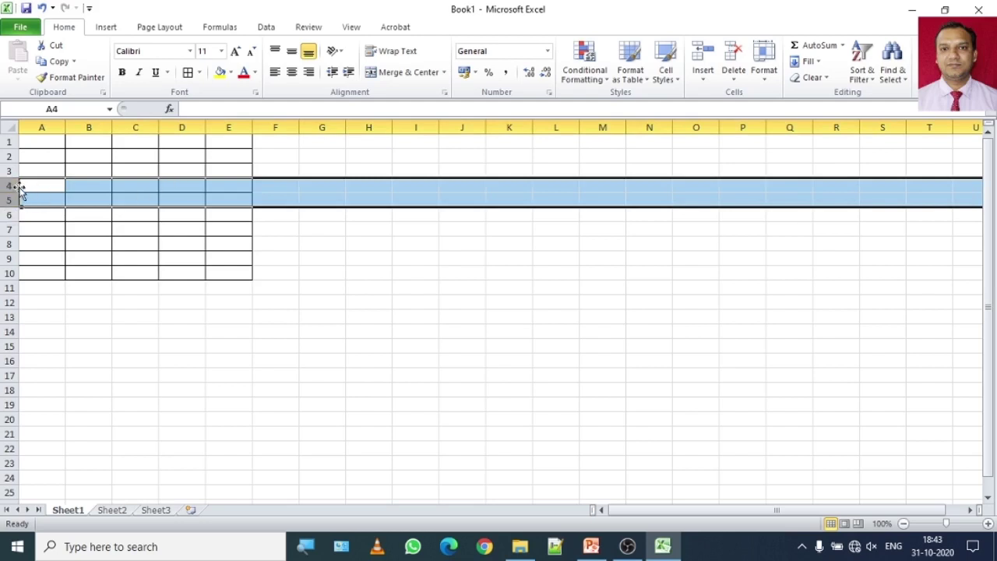
pyautogui.rightClick(7, 187)
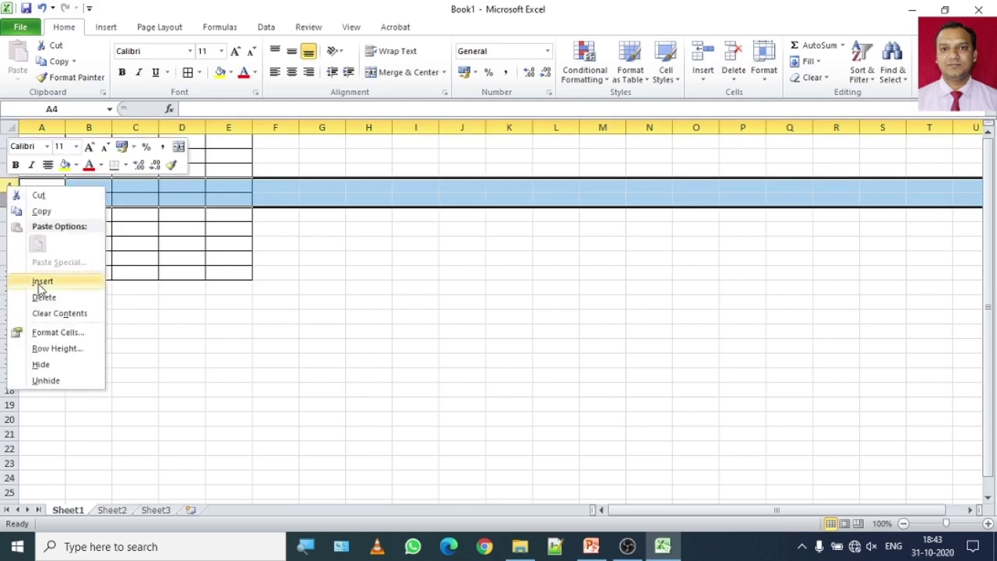
pyautogui.click(39, 287)
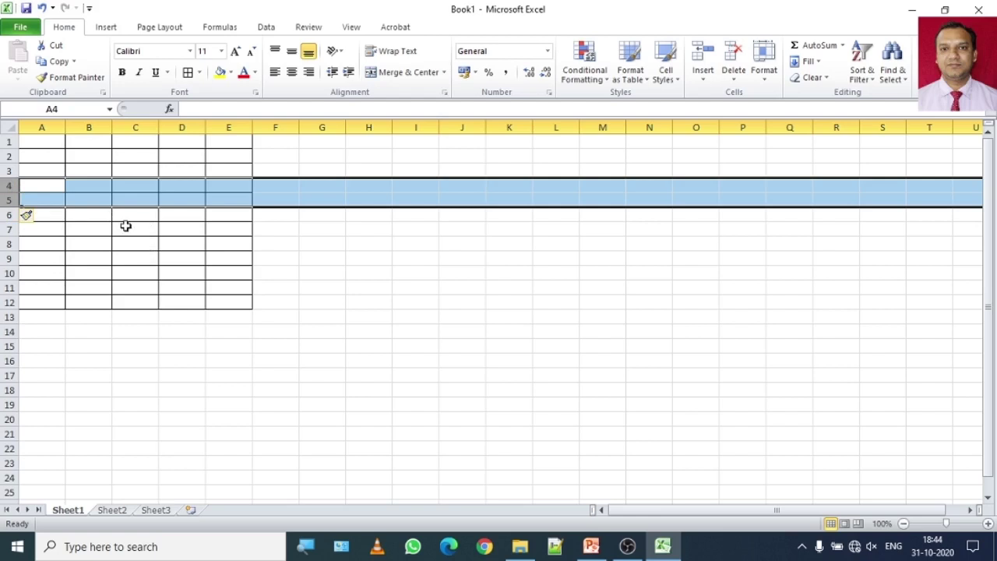
# - Select entire rows 3 to 6 and insert four new rows above row 3
pyautogui.moveTo(11, 167); pyautogui.dragTo(8, 214)
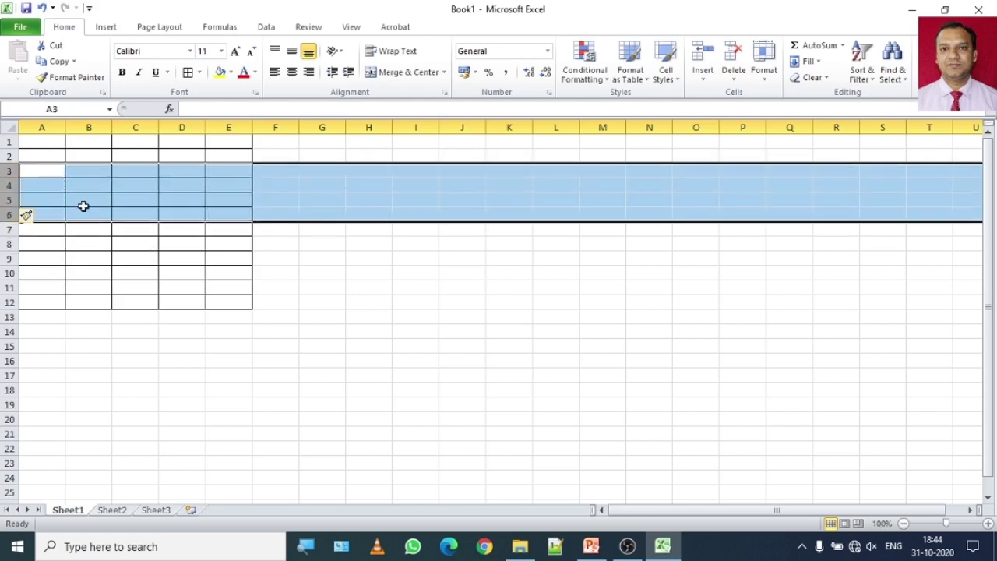
pyautogui.rightClick(86, 213)
pyautogui.click(123, 303)
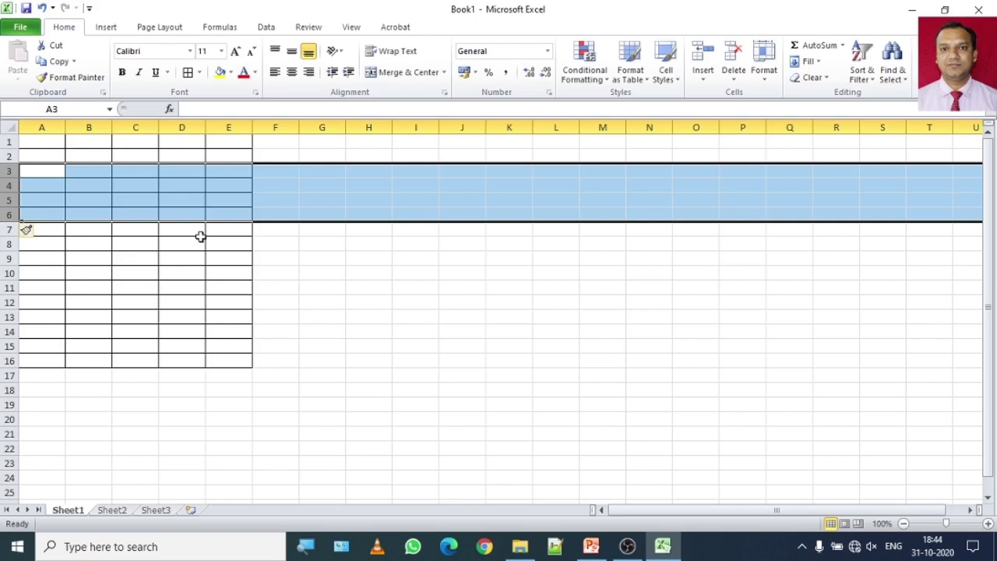
# - Select entire columns B to D and insert three new columns before column B
pyautogui.moveTo(89, 127); pyautogui.dragTo(183, 125)
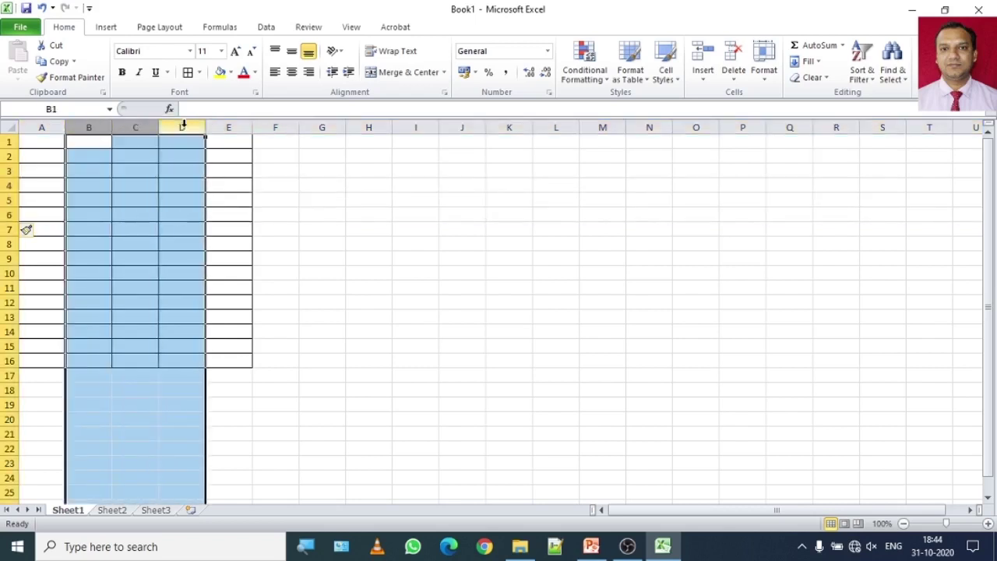
pyautogui.rightClick(186, 131)
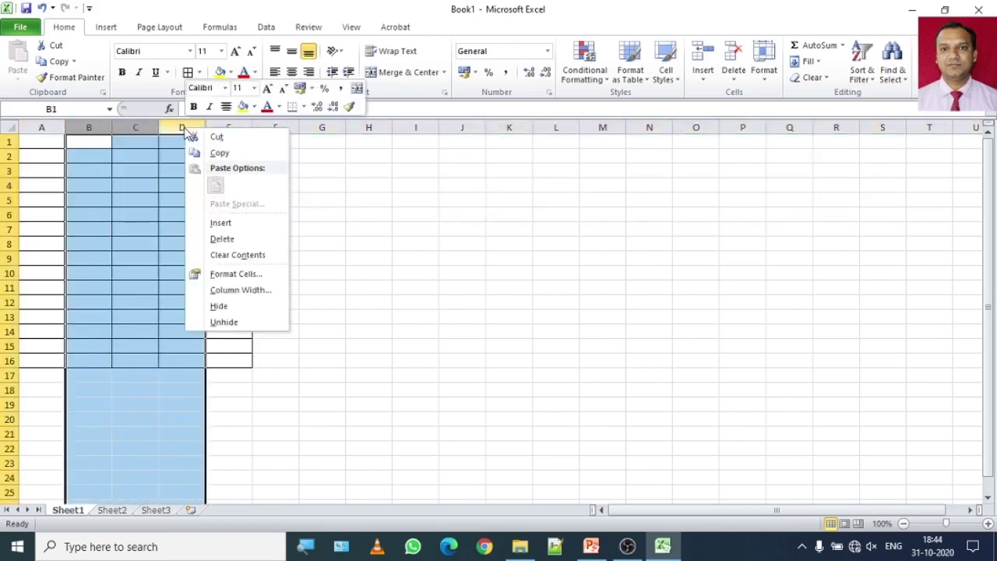
pyautogui.click(220, 223)
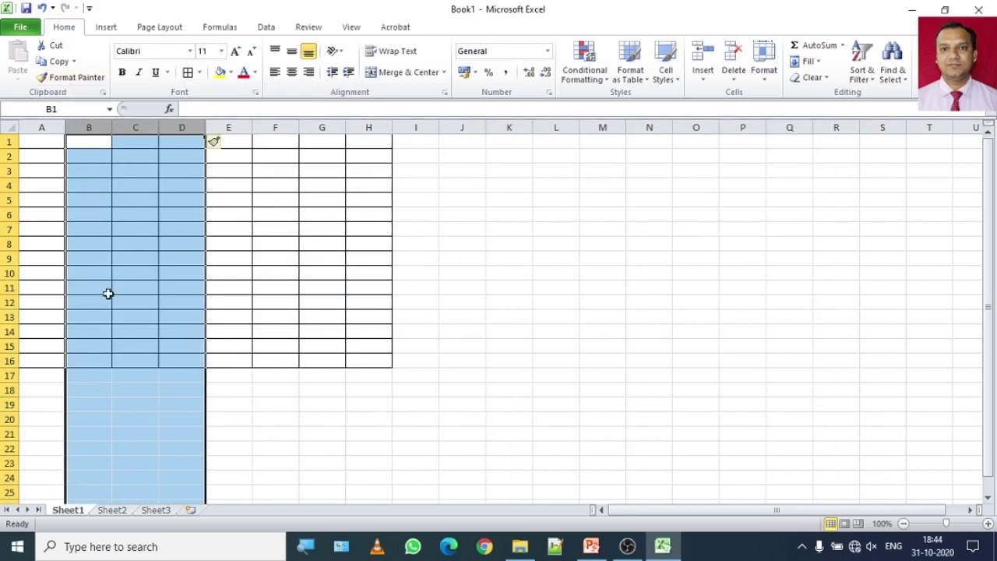
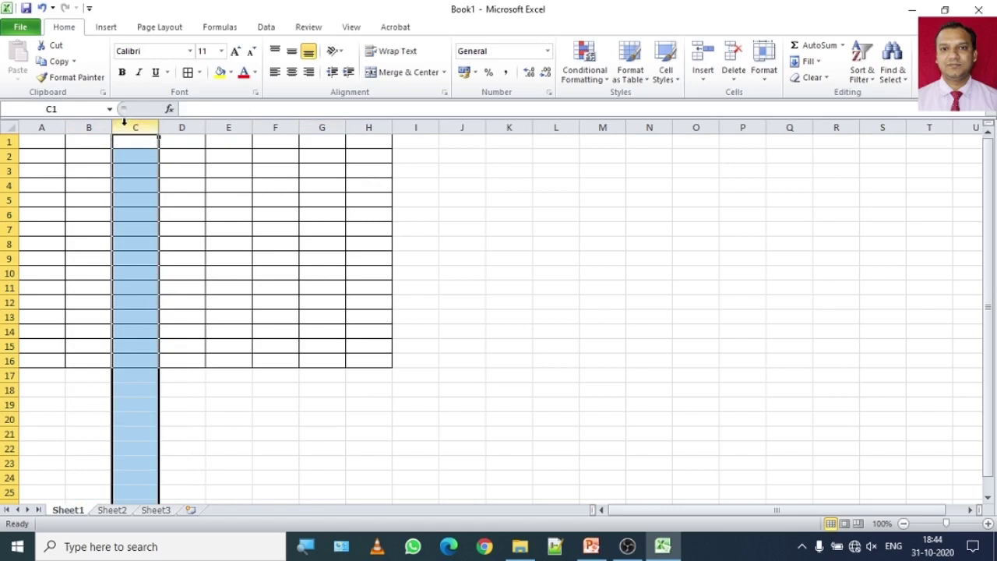
# - Delete column C from the table, and delete columns C to F of the remaining table together
pyautogui.rightClick(124, 119)
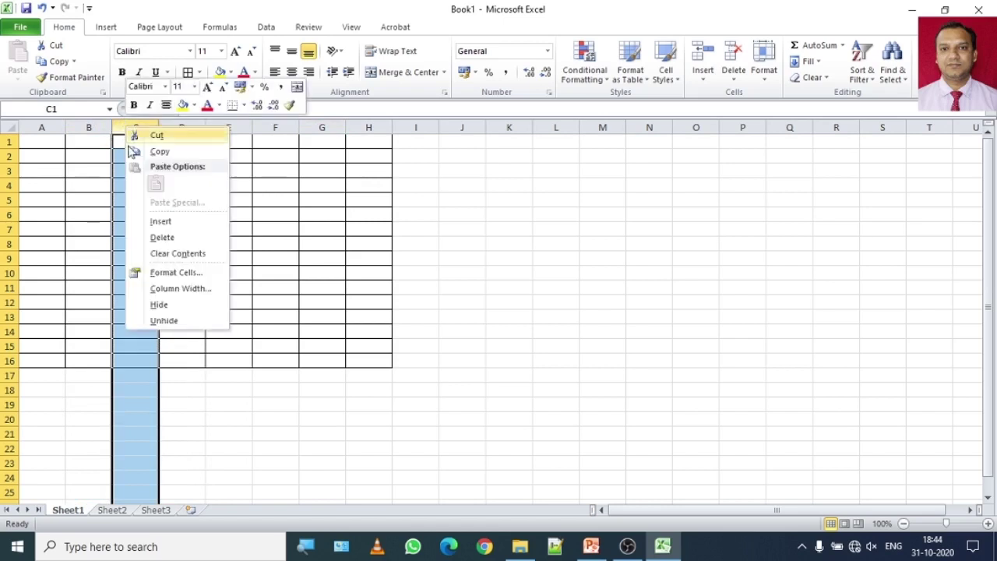
pyautogui.click(146, 237)
pyautogui.moveTo(143, 122); pyautogui.dragTo(263, 124)
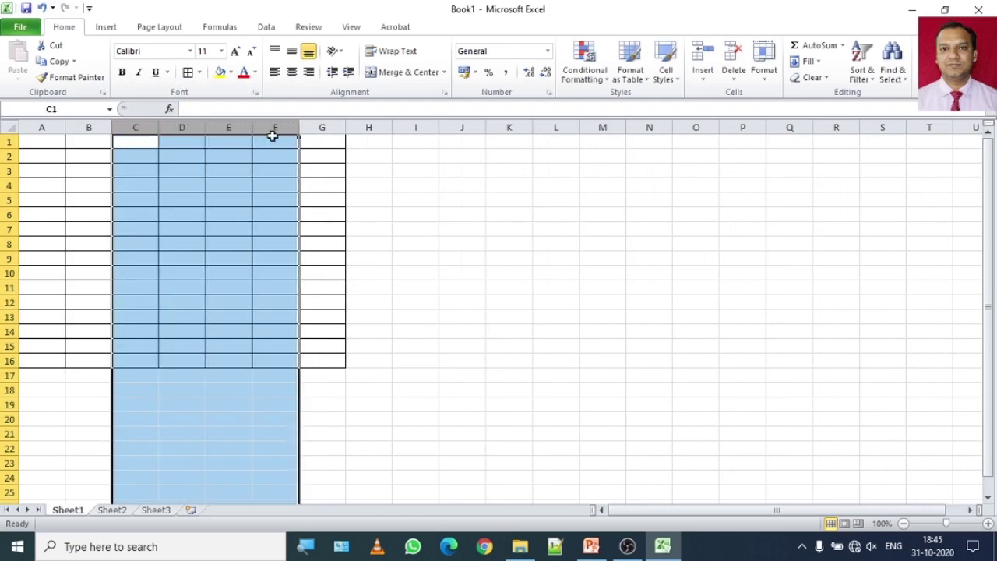
pyautogui.rightClick(271, 126)
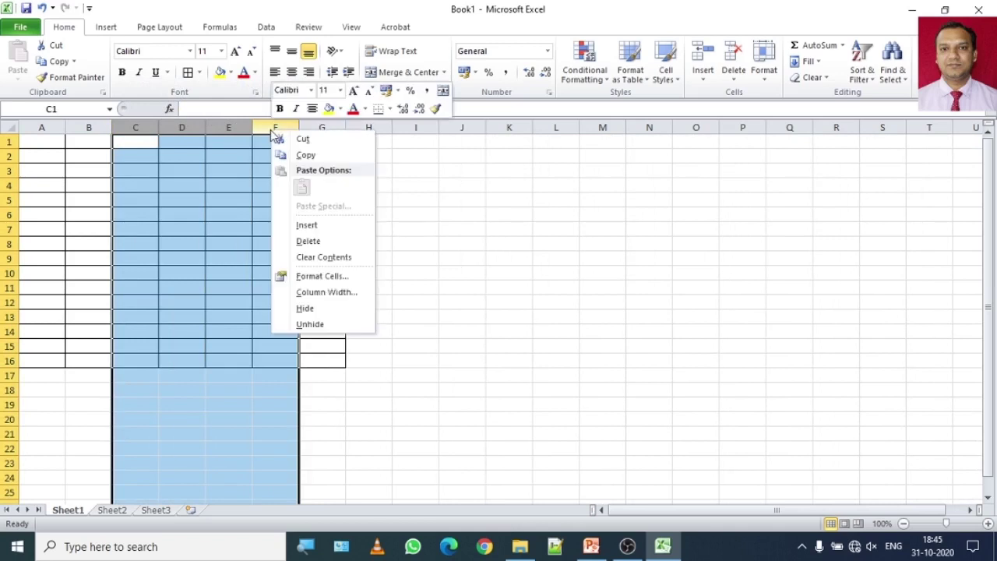
pyautogui.click(311, 241)
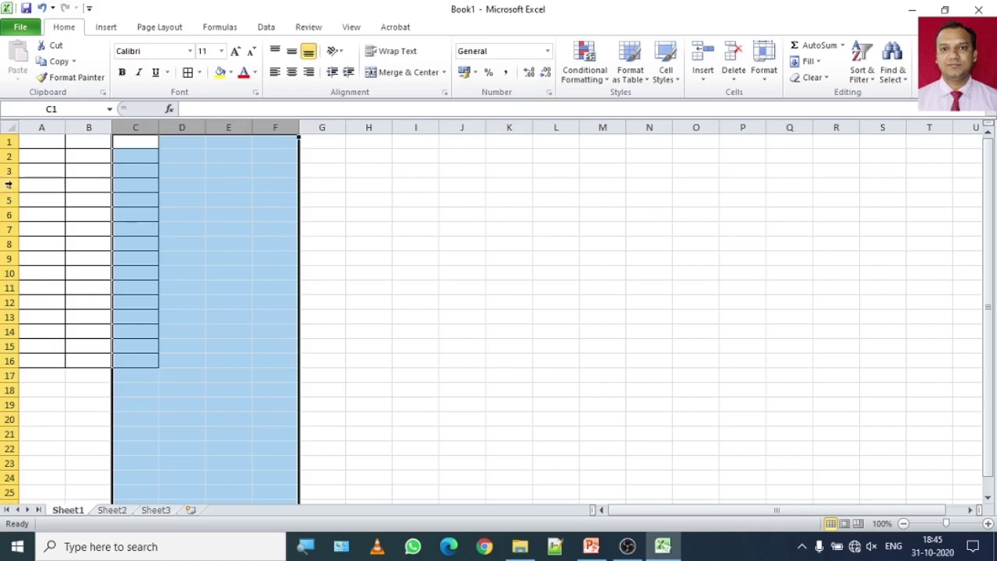
# - Select entire rows 3 to 9 and delete them from the table
pyautogui.moveTo(4, 171); pyautogui.dragTo(8, 259)
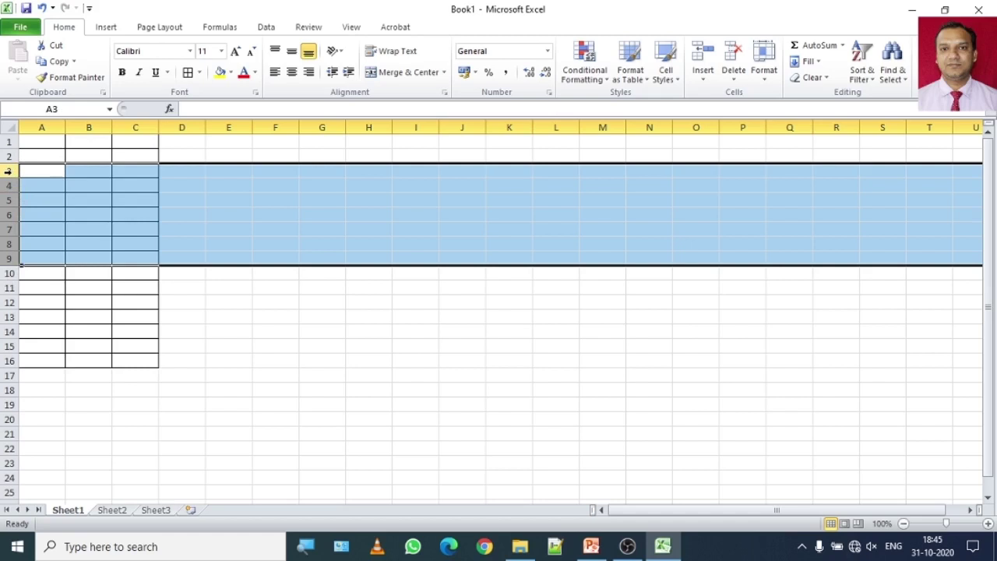
pyautogui.rightClick(8, 171)
pyautogui.click(45, 283)
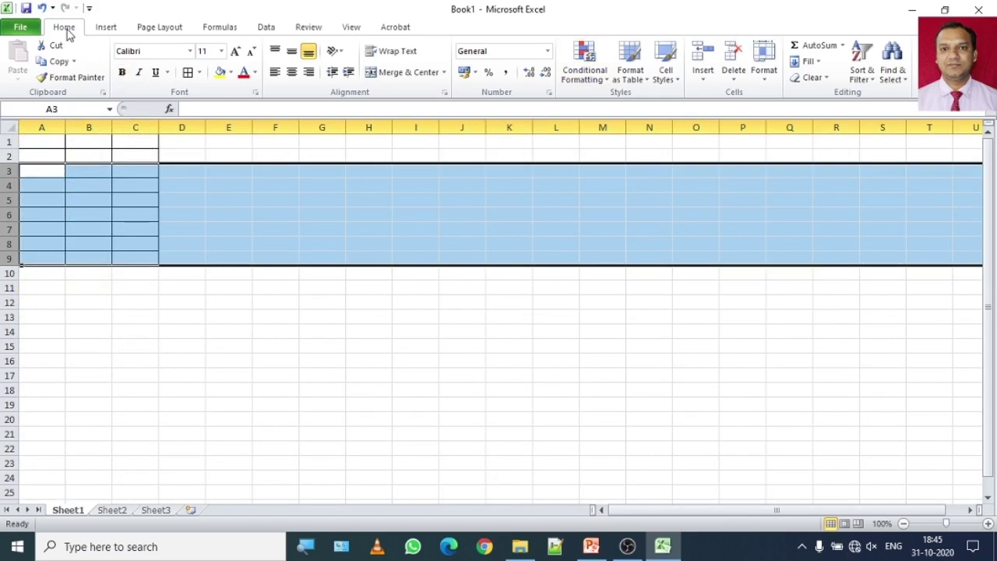
# - Select the table cells B1:C9 and delete their columns using Delete Sheet Columns
pyautogui.click(69, 187)
pyautogui.moveTo(30, 168); pyautogui.dragTo(135, 199)
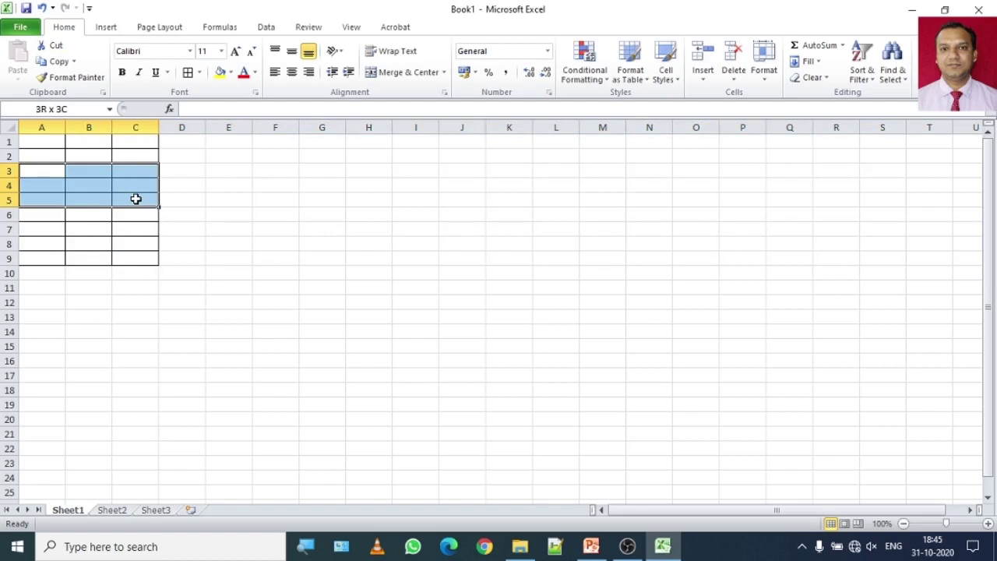
pyautogui.moveTo(81, 142); pyautogui.dragTo(147, 260)
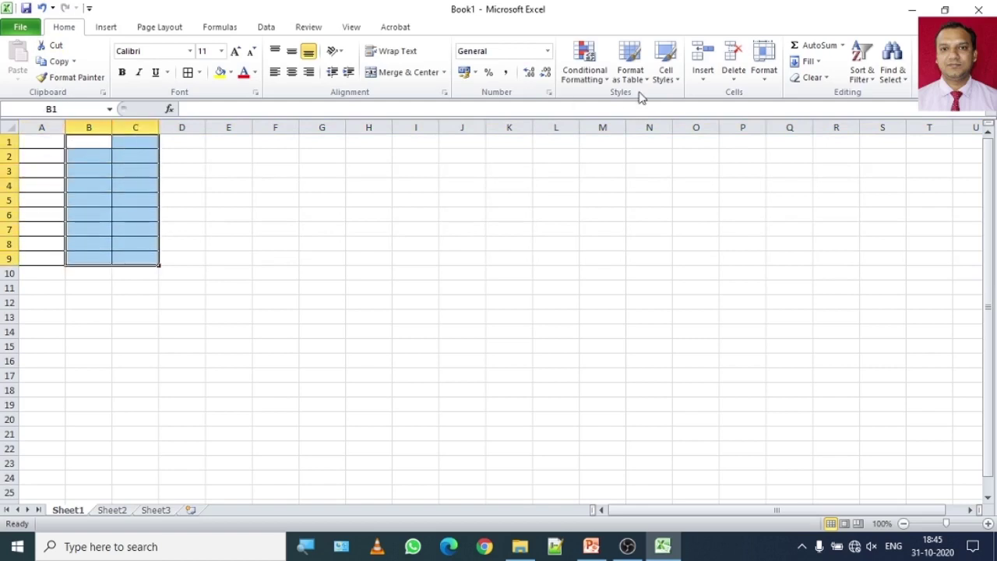
pyautogui.click(734, 80)
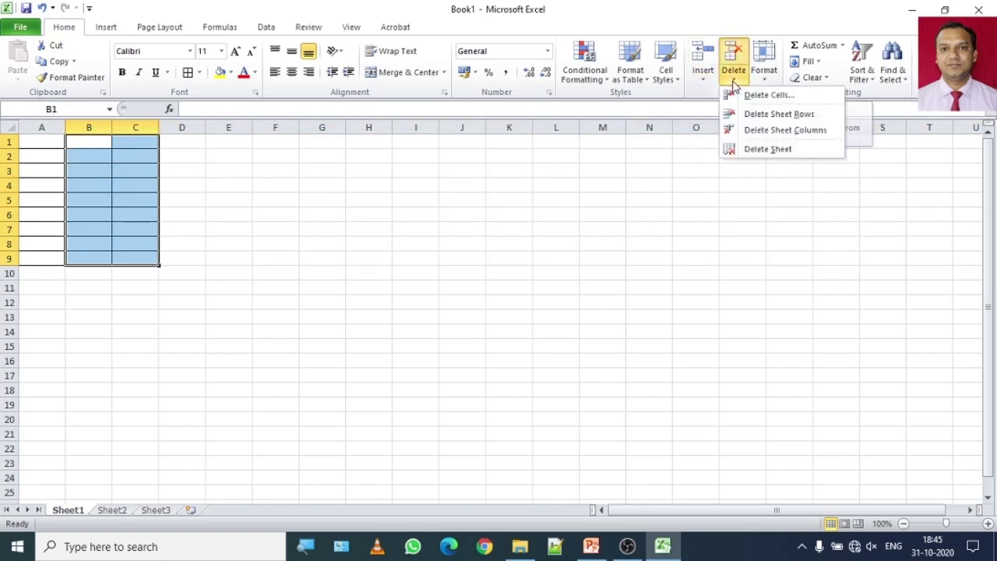
pyautogui.click(765, 131)
pyautogui.click(389, 253)
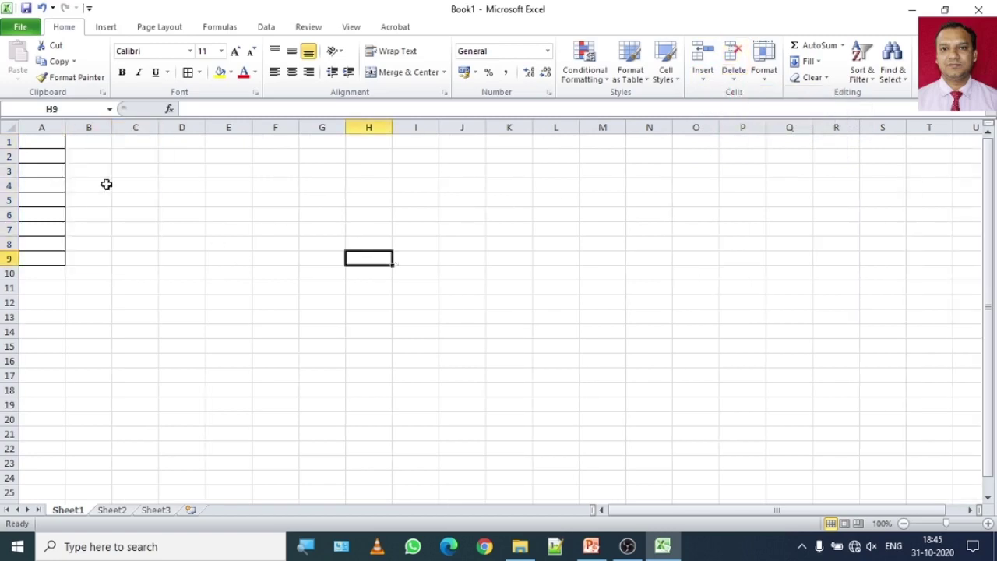
# - Undo the deletion of columns B and C and deselect the restored cells
pyautogui.keyDown('ctrl'); pyautogui.click(104, 290); pyautogui.keyUp('ctrl')
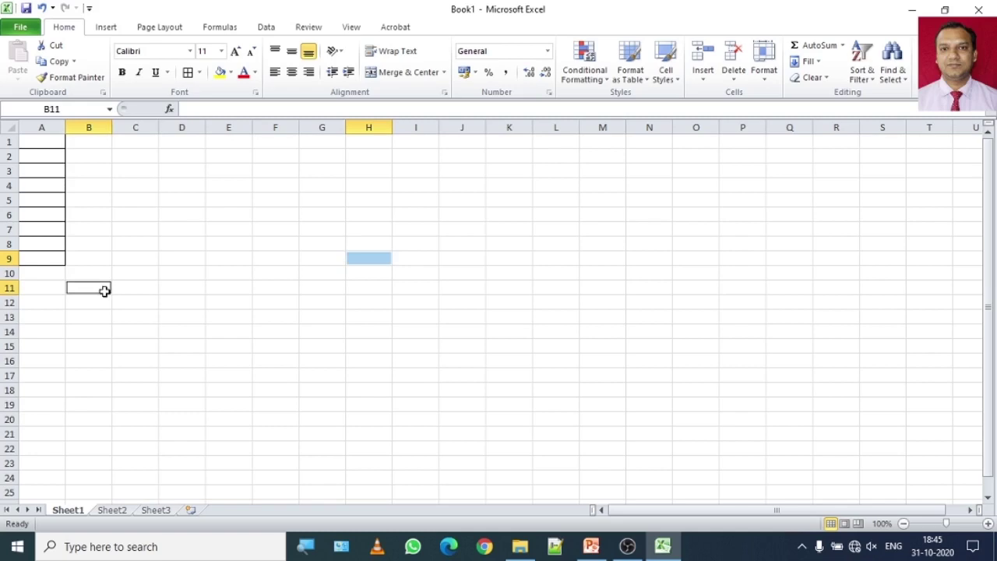
pyautogui.hotkey('ctrl', 'z')
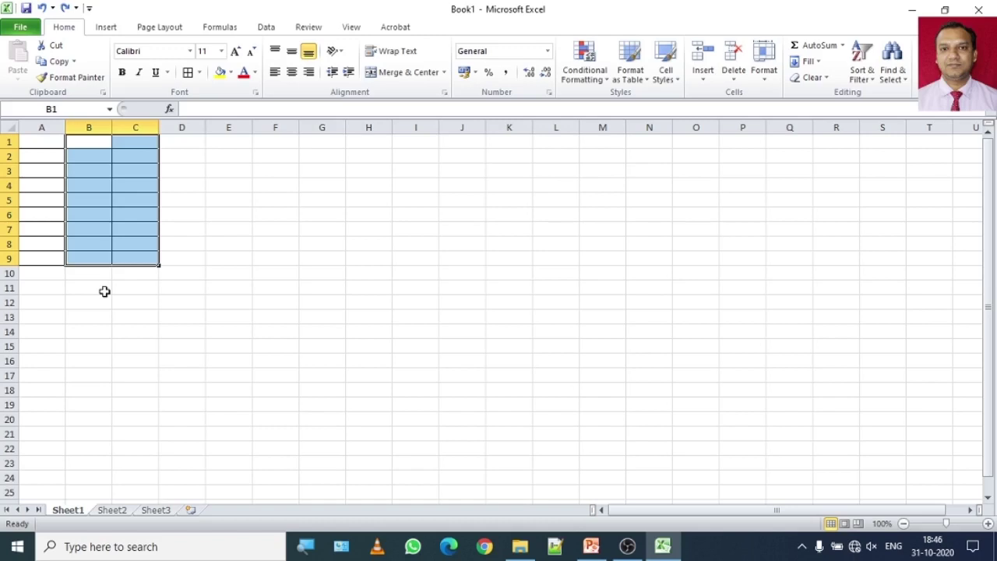
pyautogui.click(315, 217)
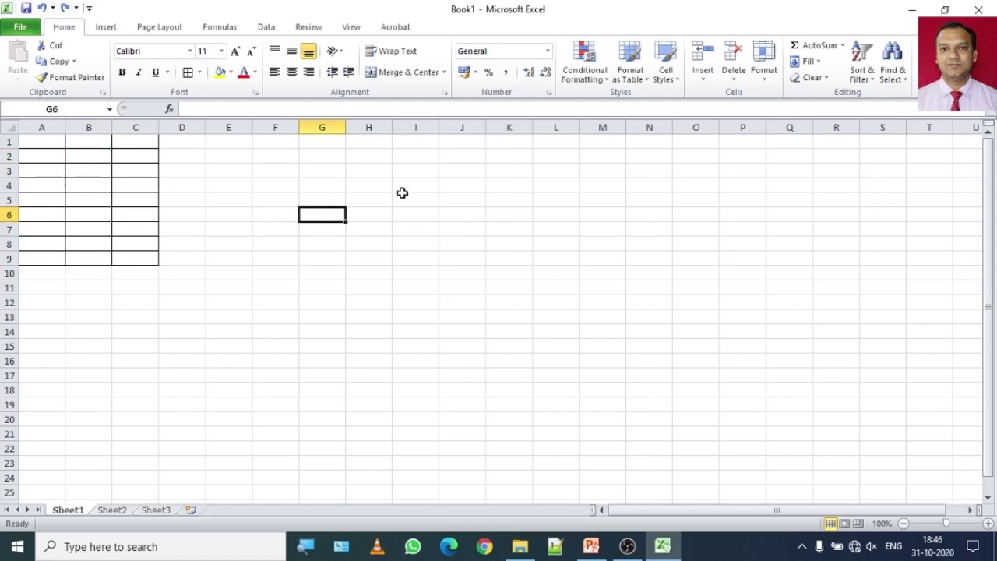
pyautogui.click(363, 190)
pyautogui.click(373, 213)
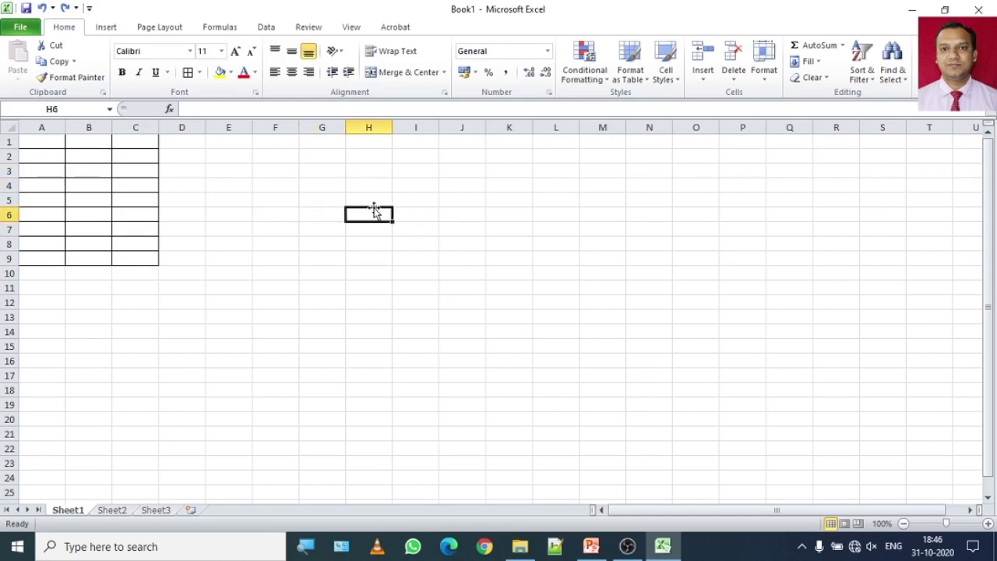
pyautogui.click(309, 187)
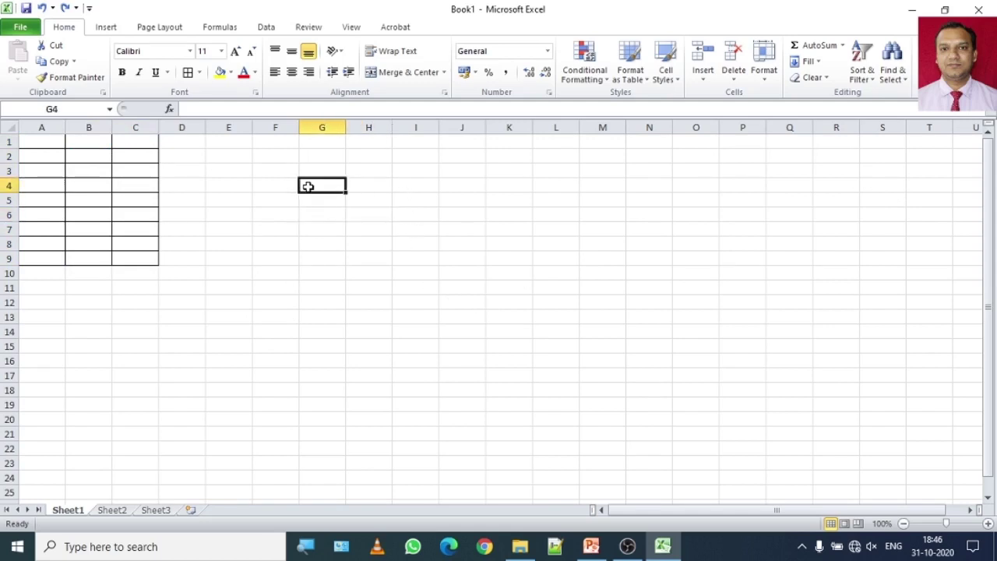
pyautogui.click(360, 191)
pyautogui.click(425, 187)
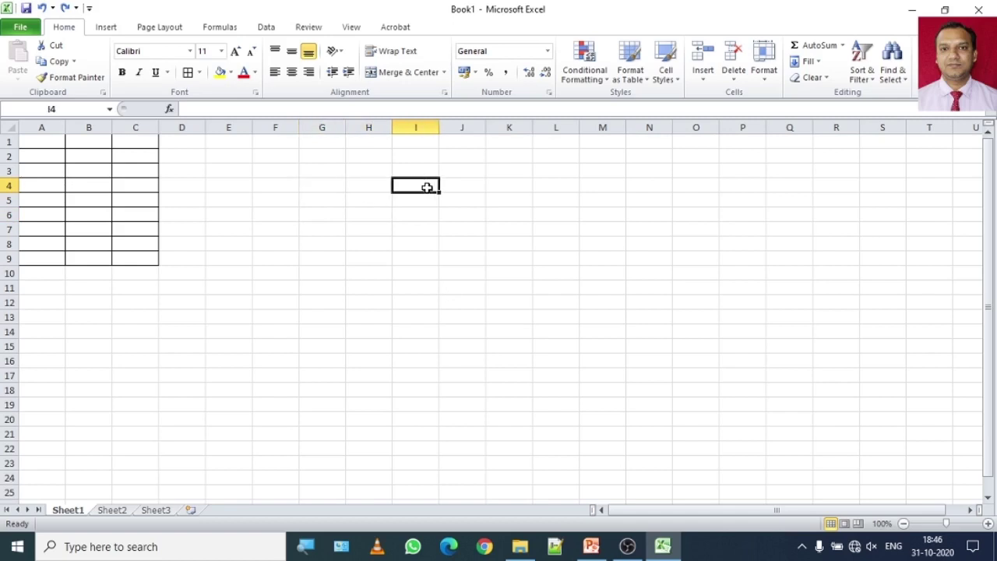
pyautogui.click(297, 188)
pyautogui.click(338, 187)
pyautogui.click(368, 186)
pyautogui.click(421, 187)
pyautogui.click(275, 183)
pyautogui.rightClick(275, 183)
pyautogui.press('Escape')
pyautogui.rightClick(275, 183)
pyautogui.press('Escape')
pyautogui.rightClick(275, 183)
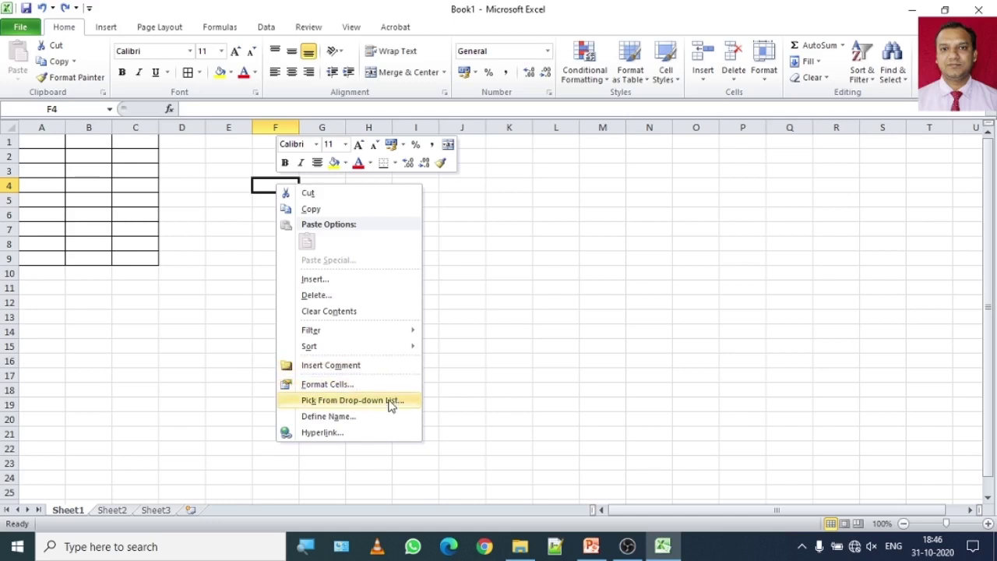
pyautogui.click(545, 247)
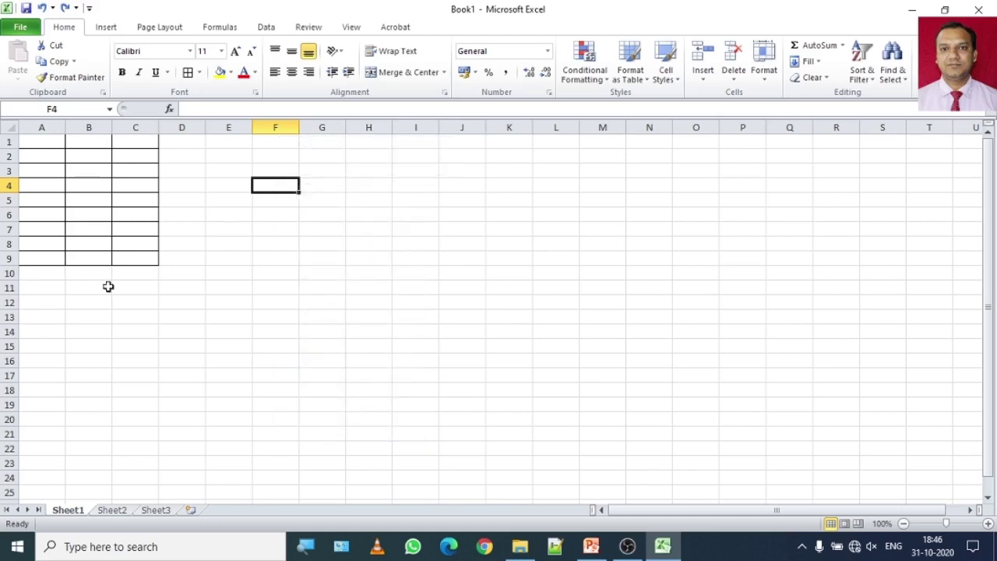
pyautogui.click(258, 290)
pyautogui.click(298, 202)
pyautogui.click(192, 357)
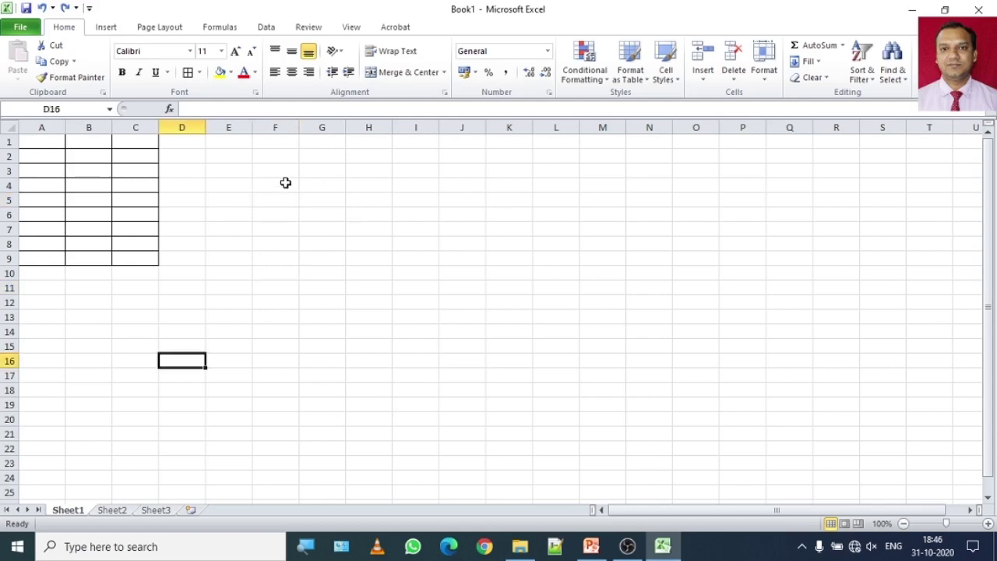
pyautogui.moveTo(334, 185); pyautogui.dragTo(652, 325)
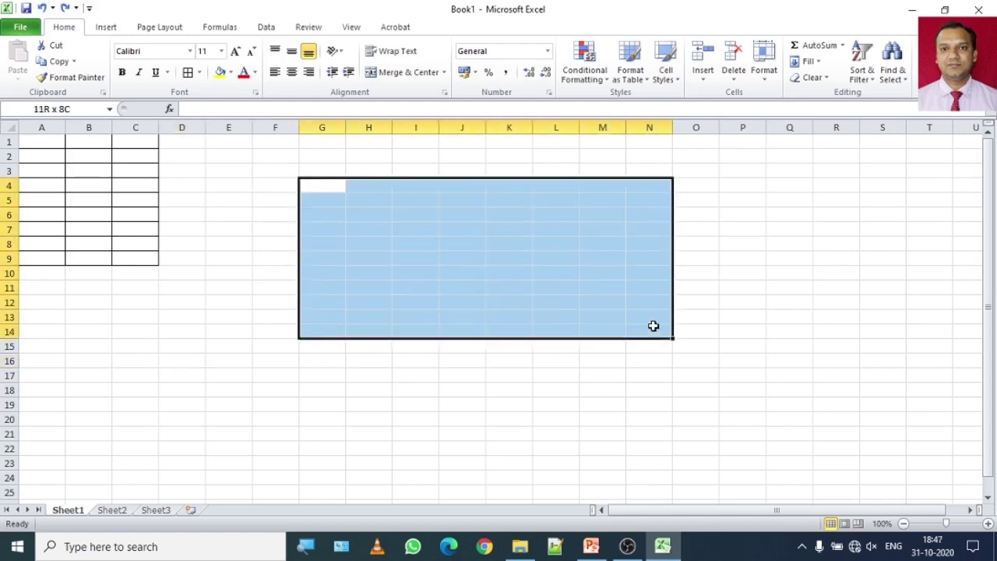
pyautogui.click(243, 211)
pyautogui.click(310, 184)
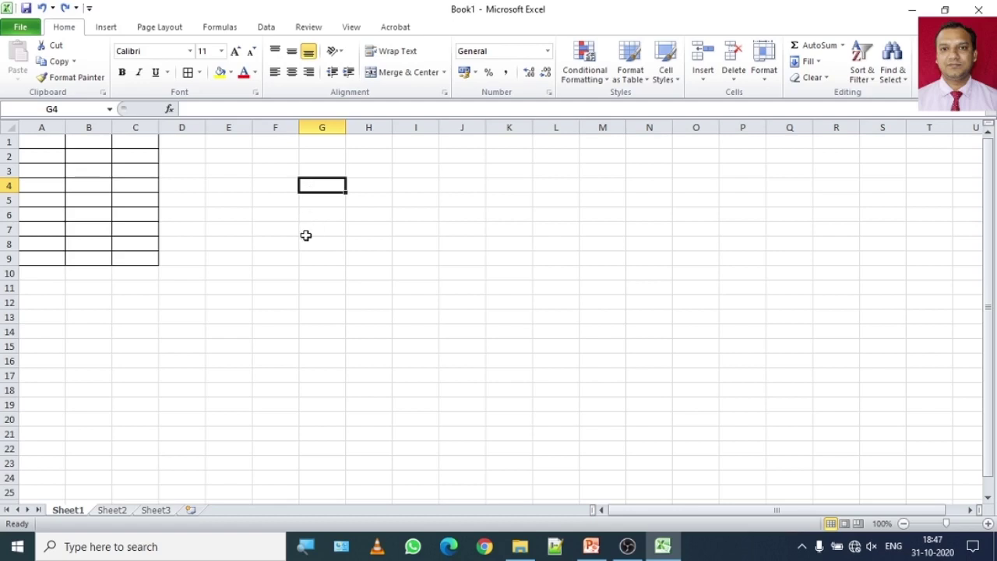
pyautogui.click(329, 220)
pyautogui.moveTo(328, 221); pyautogui.dragTo(432, 269)
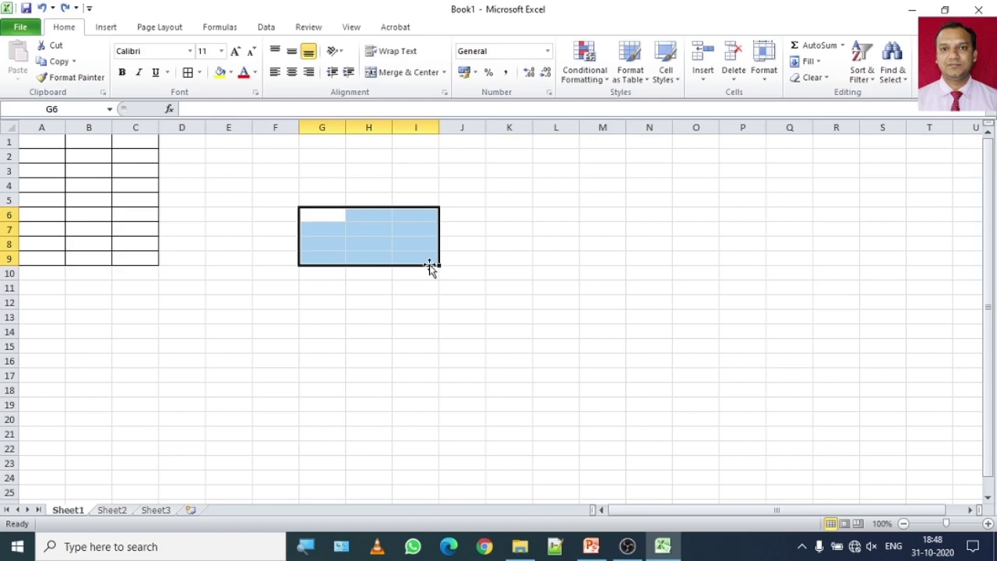
pyautogui.click(330, 188)
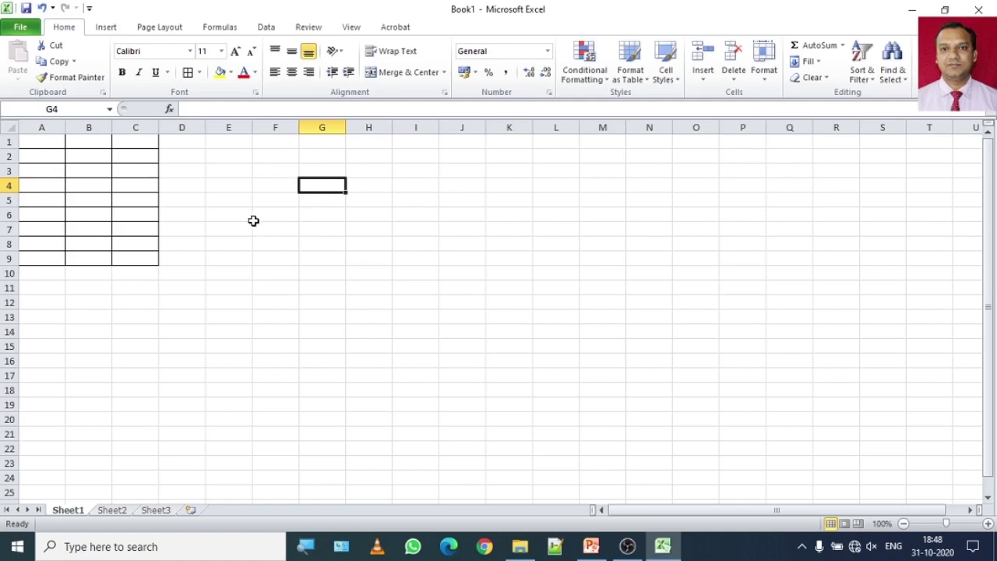
pyautogui.moveTo(275, 218); pyautogui.dragTo(538, 271)
# - Examine the row height and column width settings of cell G5 without changing them
pyautogui.click(305, 197)
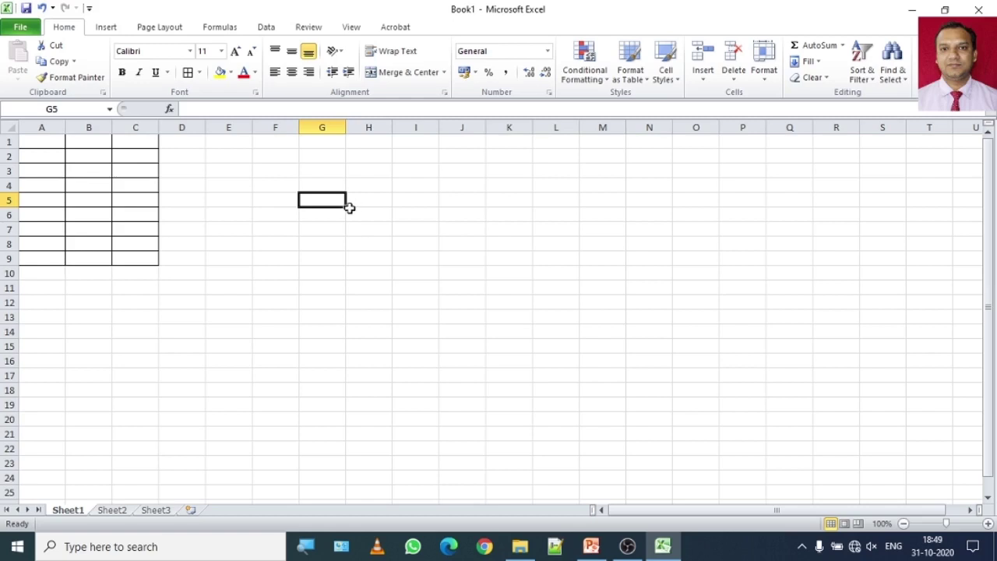
pyautogui.rightClick(336, 206)
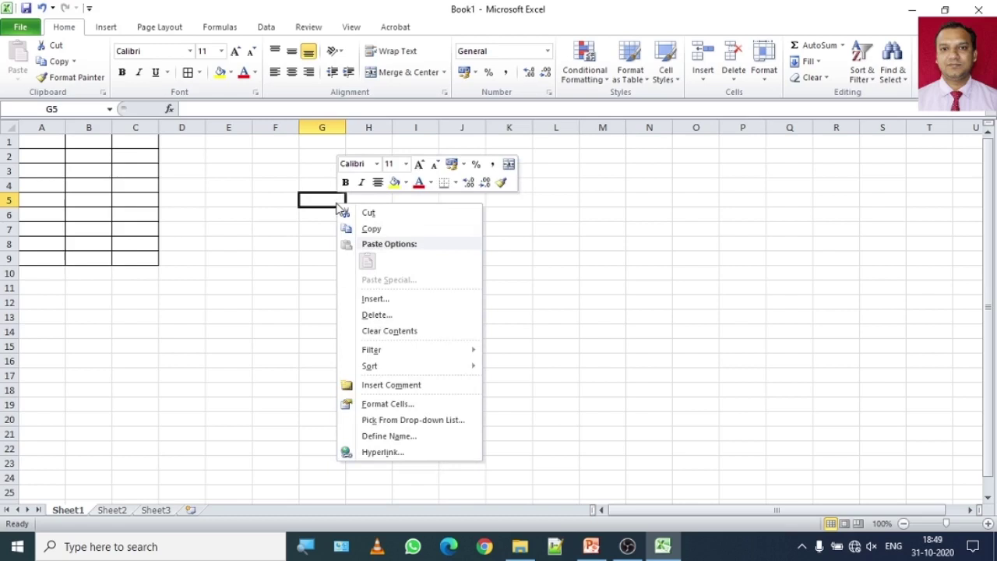
pyautogui.click(330, 201)
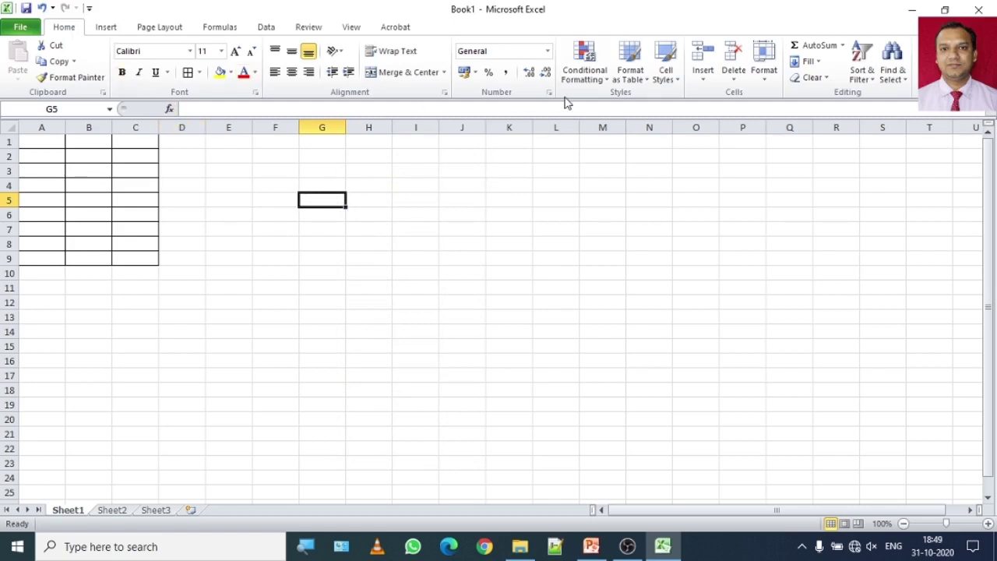
pyautogui.click(766, 81)
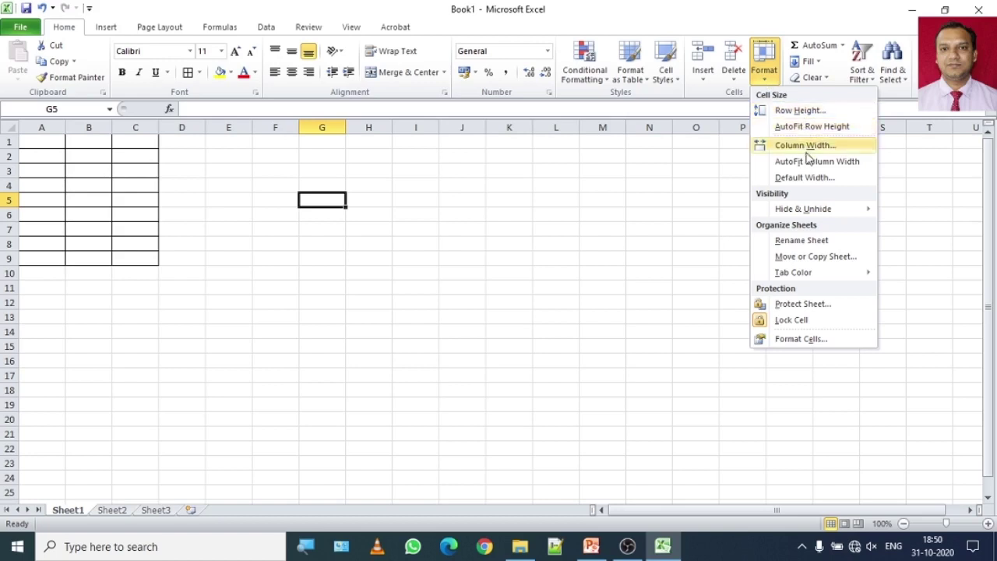
pyautogui.click(803, 114)
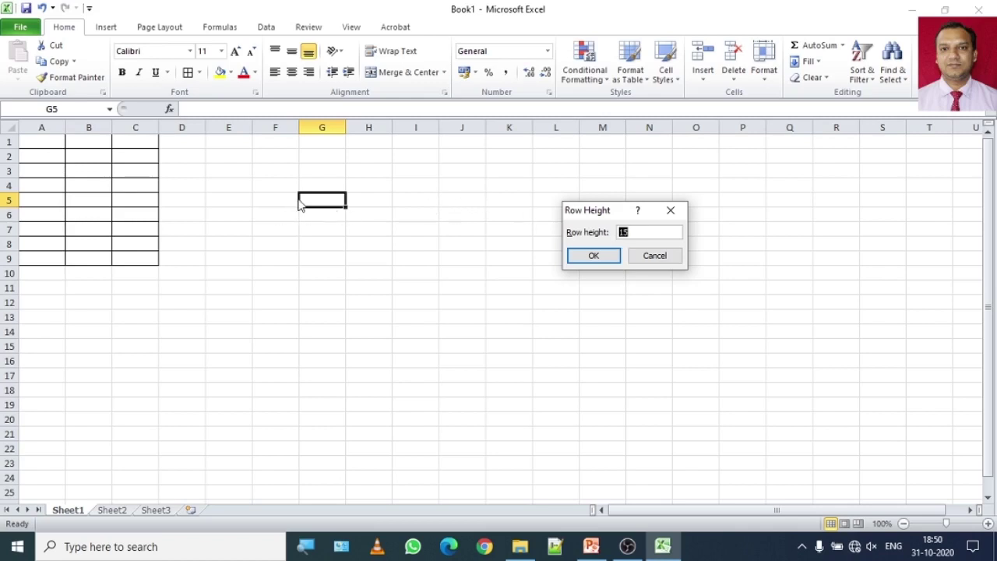
pyautogui.click(650, 262)
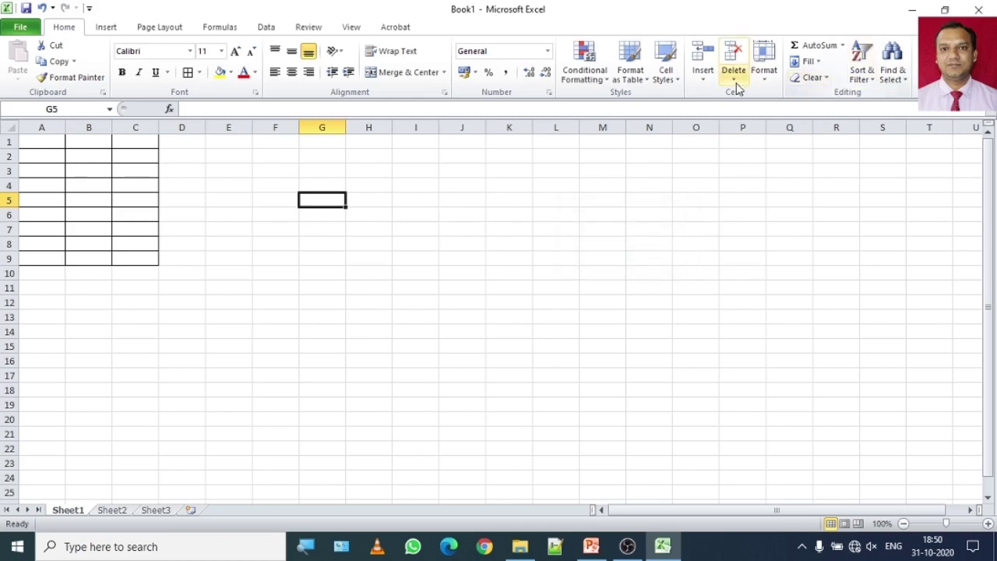
pyautogui.click(766, 83)
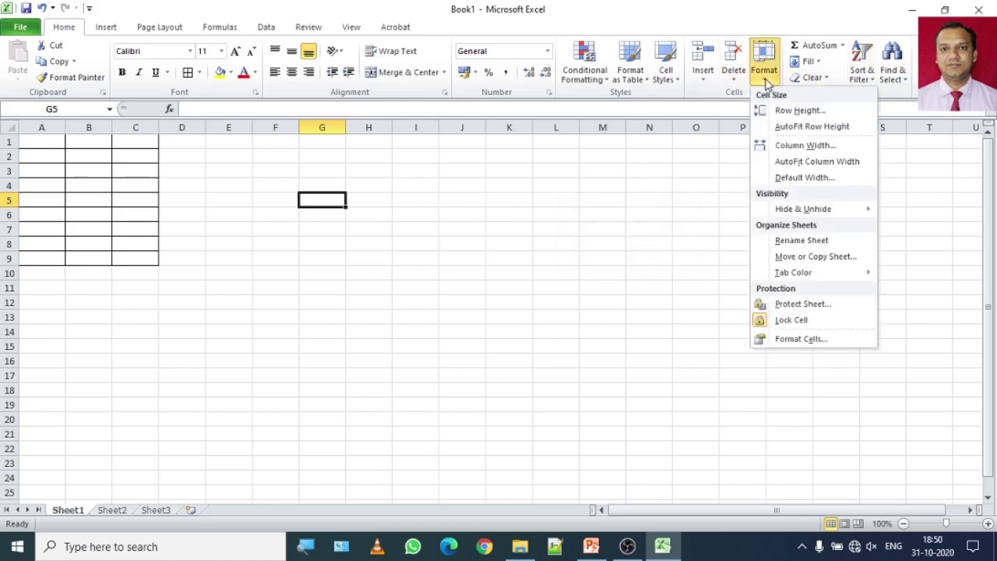
pyautogui.click(795, 149)
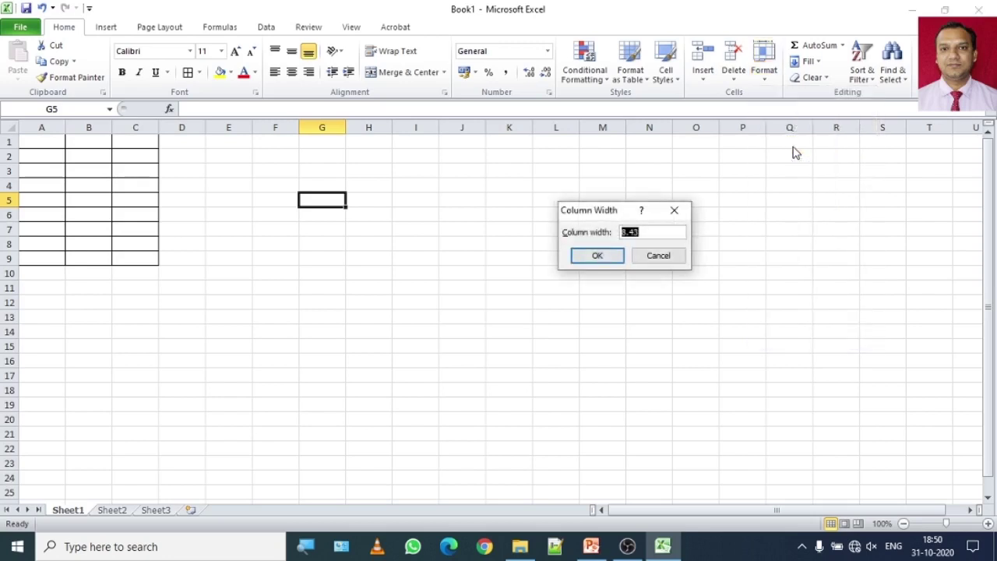
pyautogui.click(649, 257)
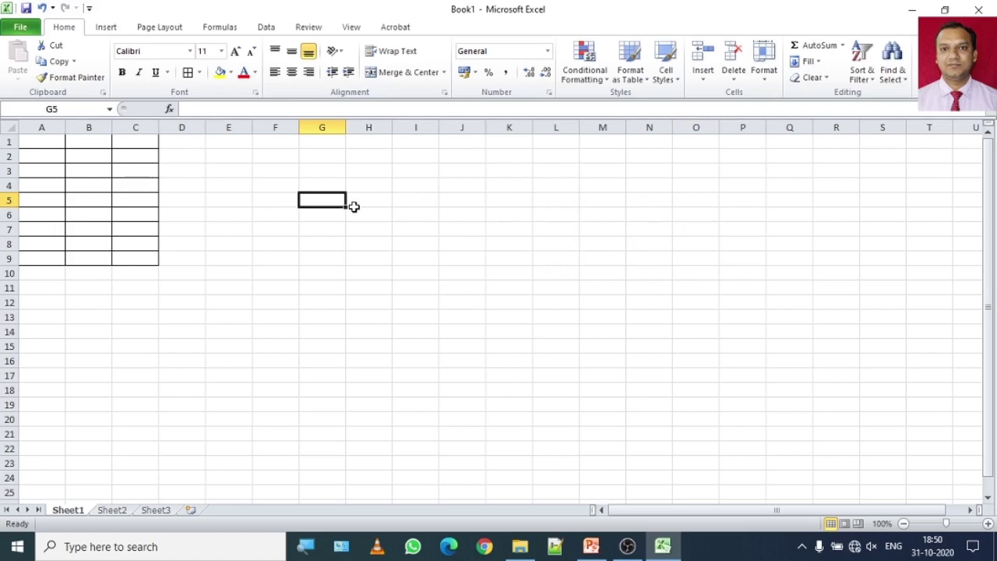
pyautogui.click(761, 81)
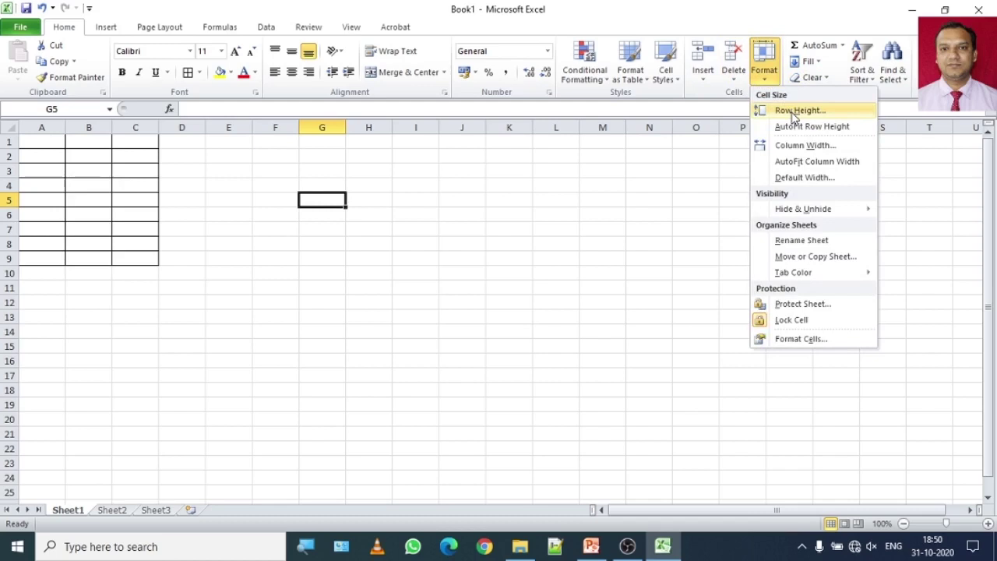
pyautogui.click(728, 98)
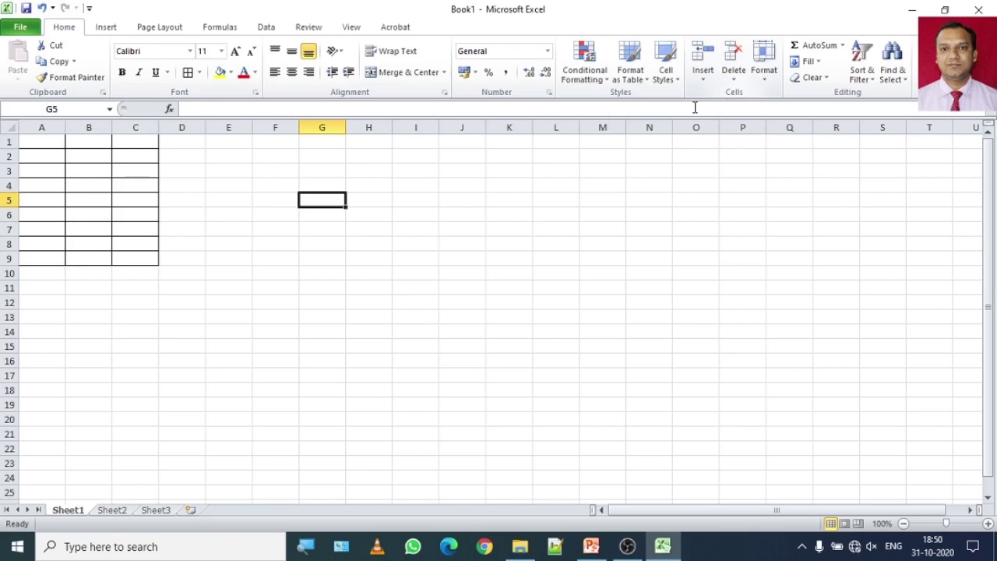
# - Set the row height of cell G5 to 50 and recheck the row height setting
pyautogui.click(394, 201)
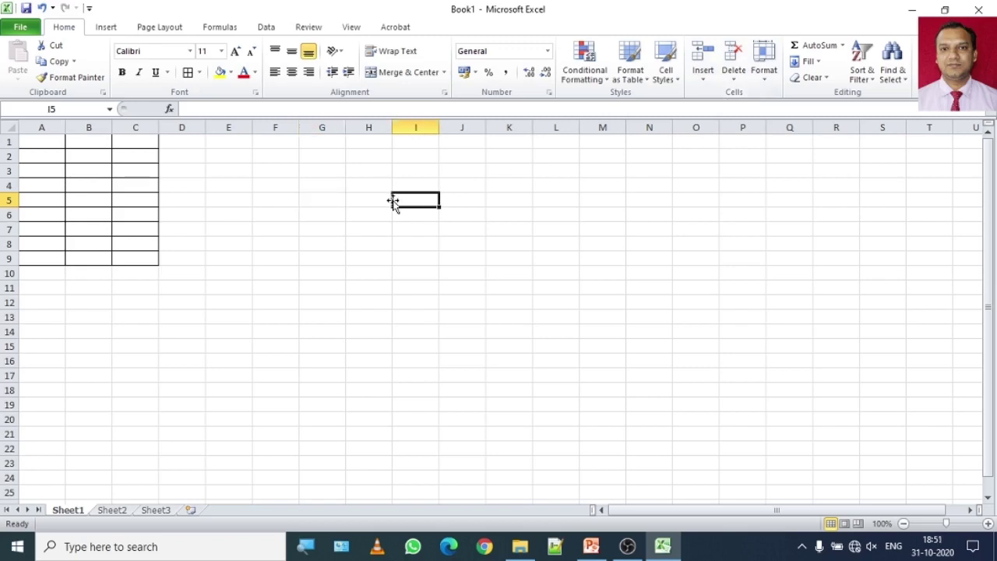
pyautogui.click(310, 202)
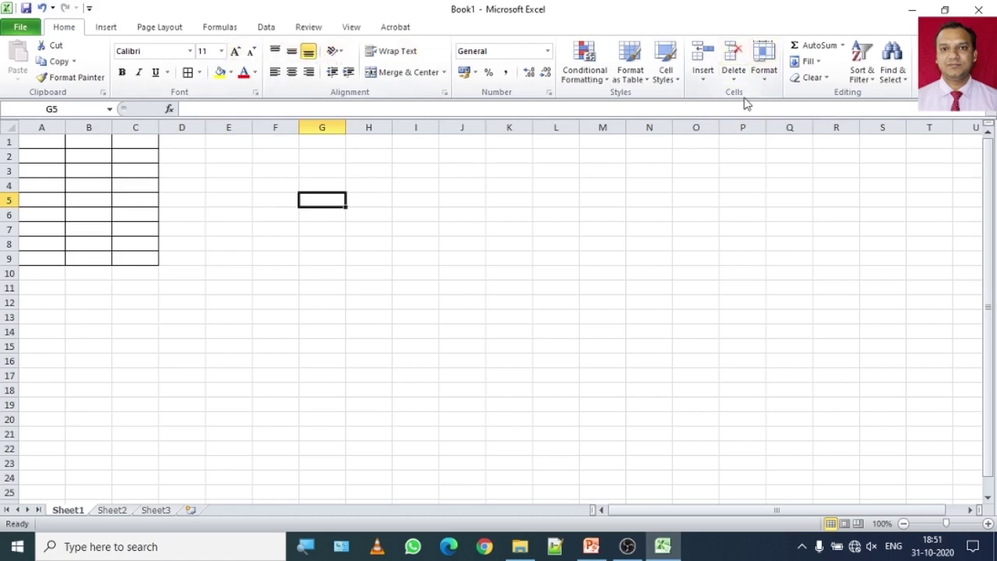
pyautogui.click(768, 78)
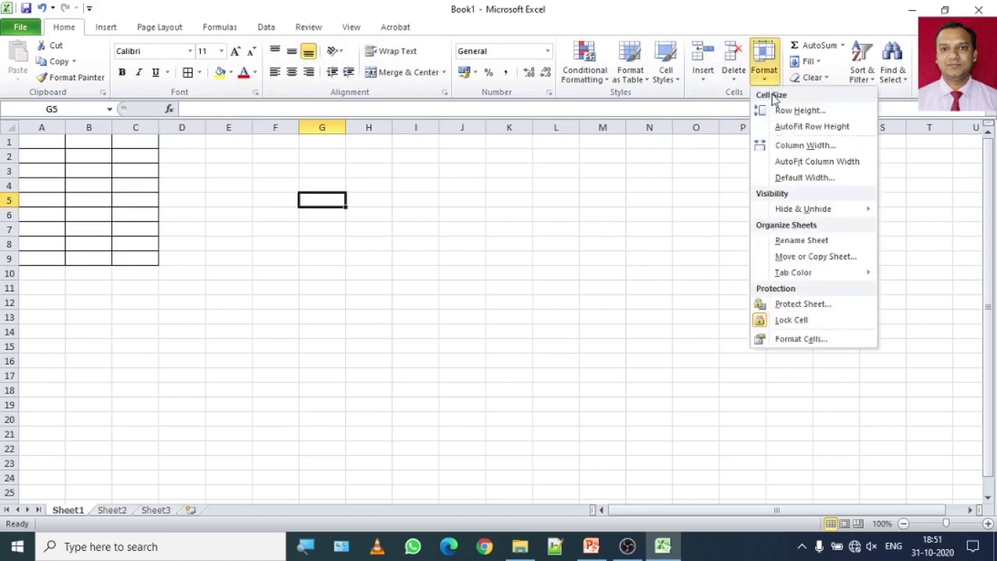
pyautogui.click(783, 111)
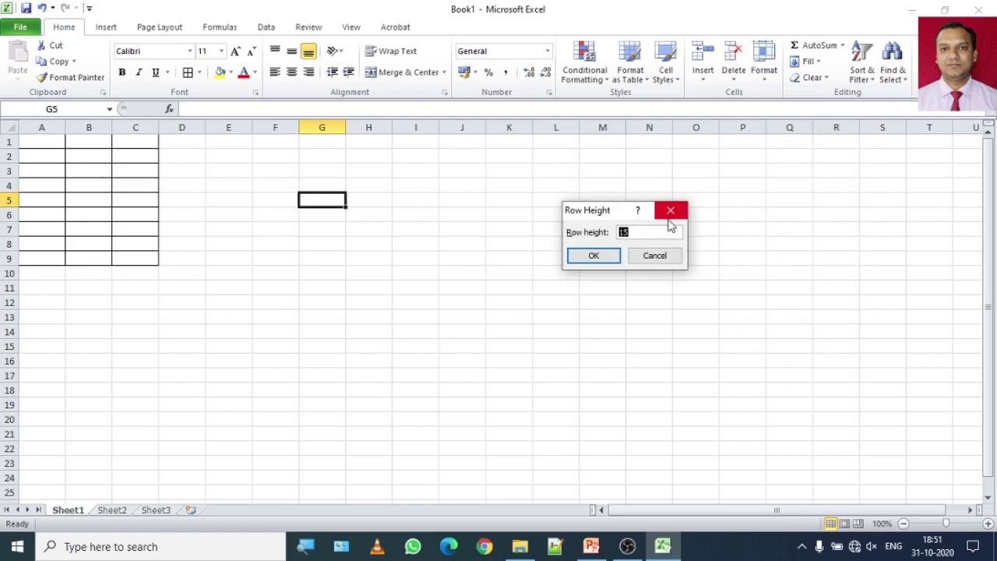
pyautogui.write('2')
pyautogui.press('BackSpace')
pyautogui.write('50')
pyautogui.click(594, 257)
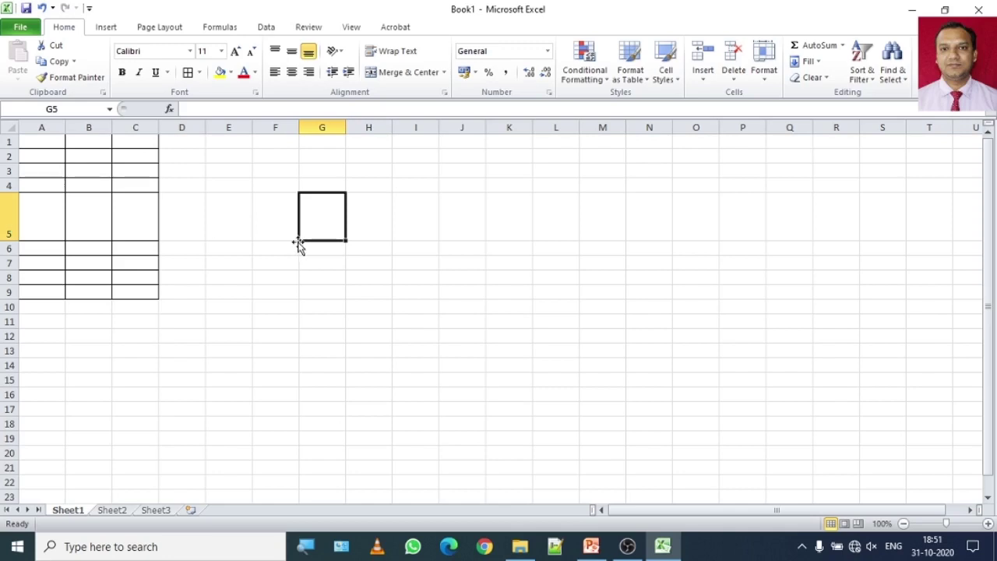
pyautogui.click(765, 69)
pyautogui.click(782, 113)
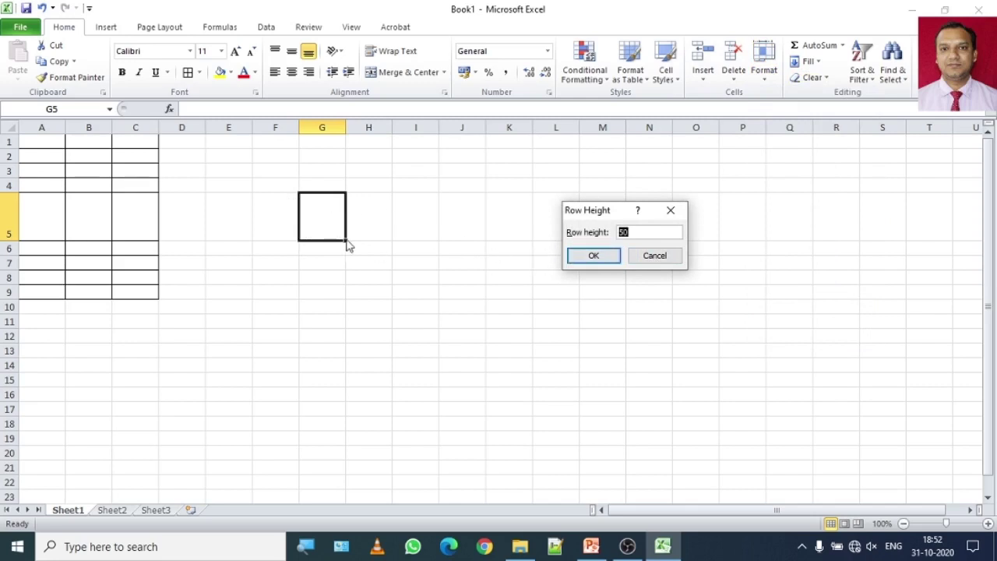
pyautogui.click(657, 257)
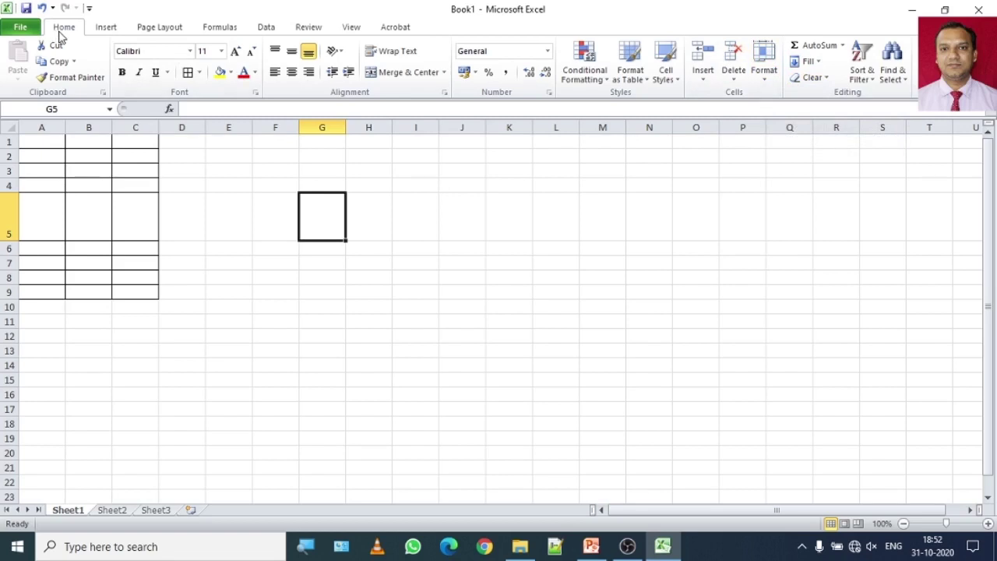
# - Set the column width of cell G5 to 40
pyautogui.click(766, 78)
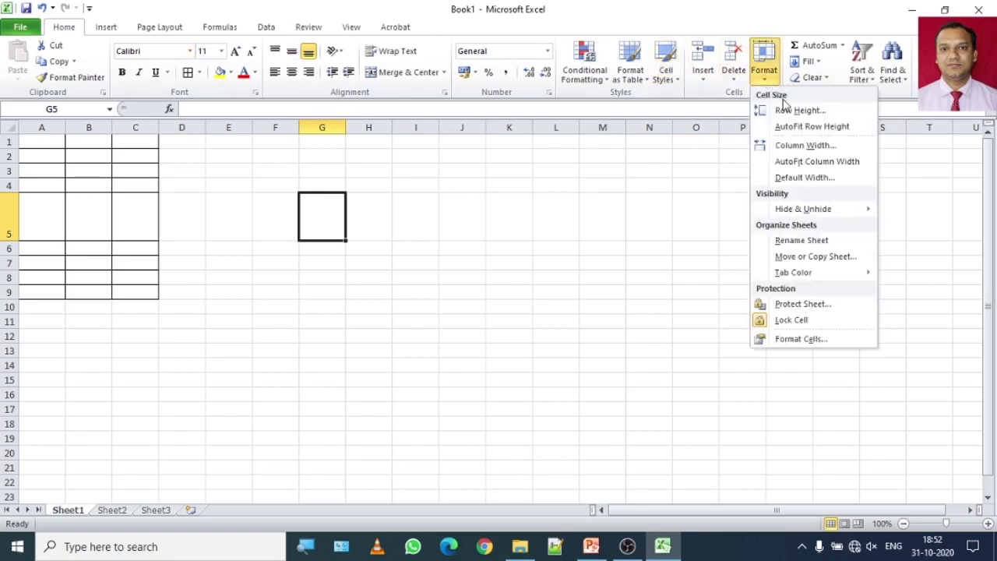
pyautogui.click(818, 148)
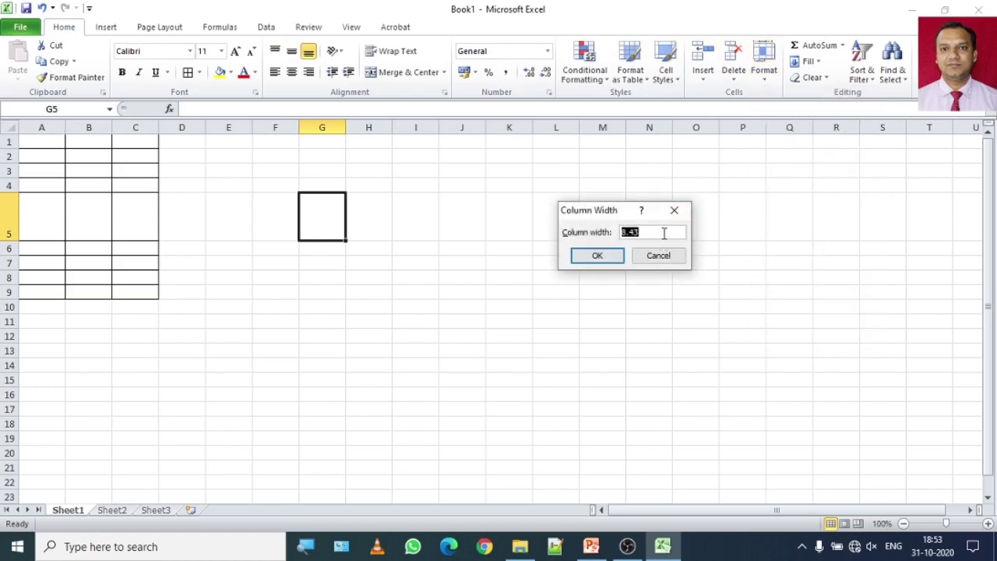
pyautogui.write('40')
pyautogui.click(595, 259)
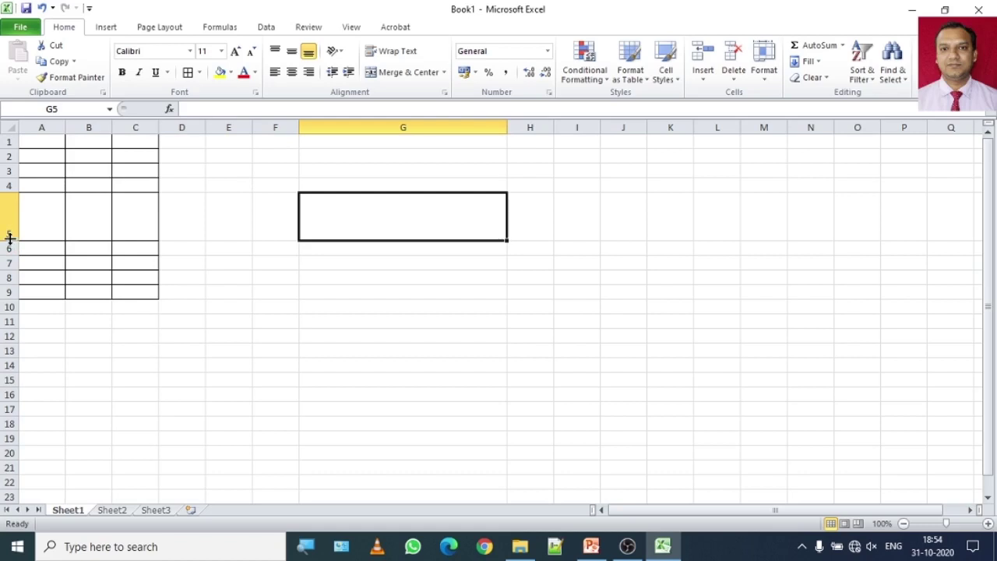
# - Reduce row 5 to about the height of its neighbouring rows and resize columns F and G freehand, making G about twice as wide as F
pyautogui.moveTo(10, 237); pyautogui.dragTo(14, 213)
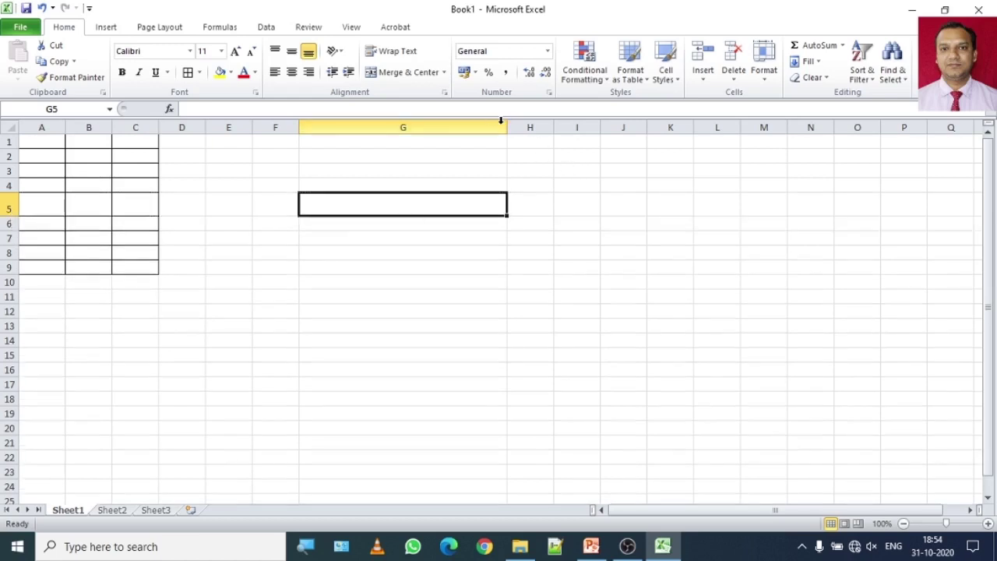
pyautogui.moveTo(505, 125); pyautogui.dragTo(363, 128)
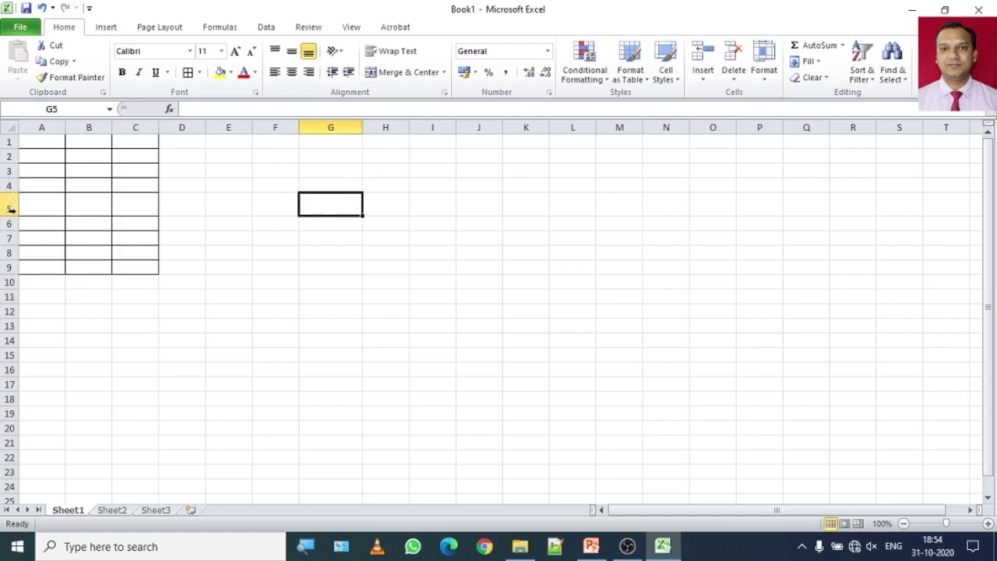
pyautogui.moveTo(14, 215); pyautogui.dragTo(15, 204)
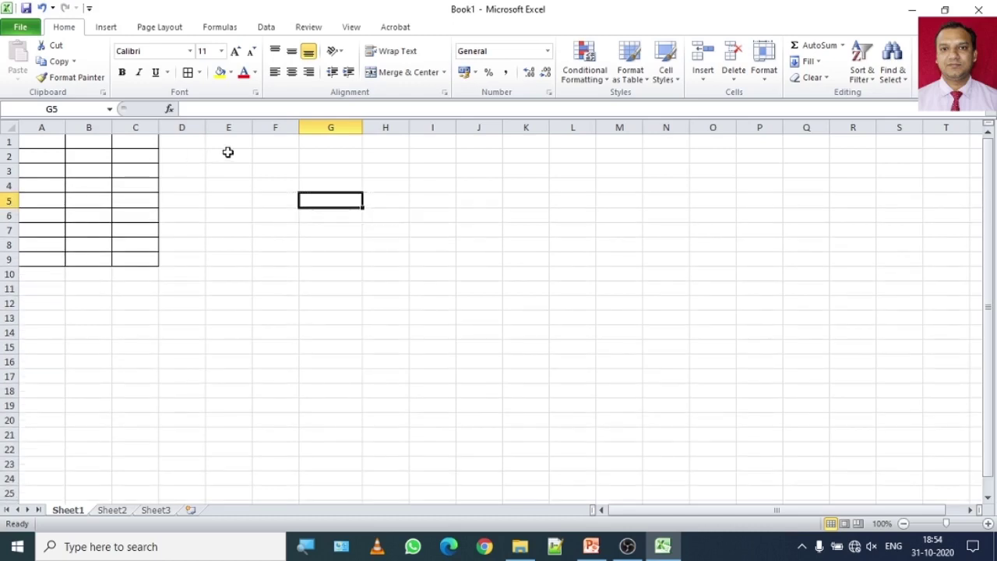
pyautogui.moveTo(301, 130); pyautogui.dragTo(324, 127)
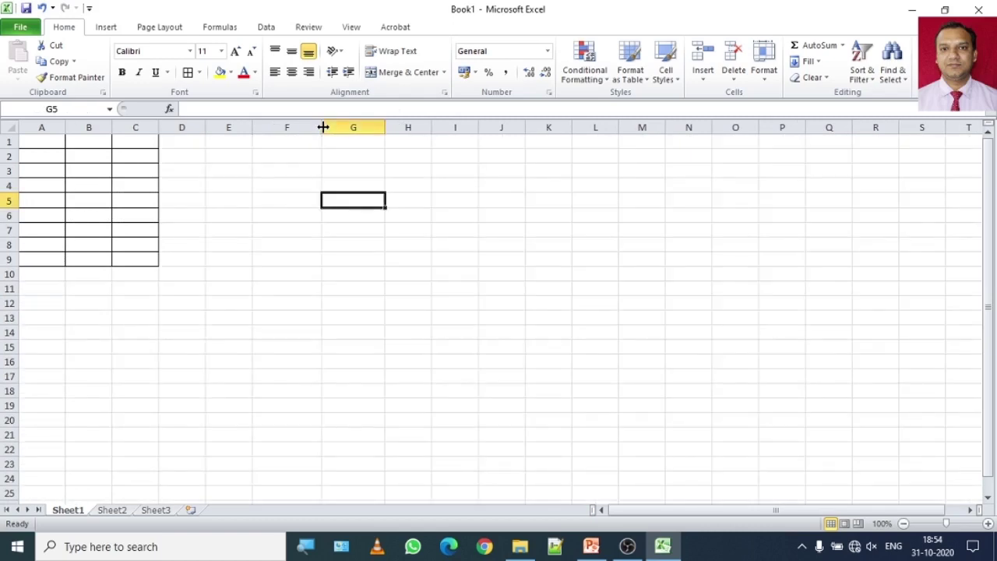
pyautogui.moveTo(384, 127); pyautogui.dragTo(467, 127)
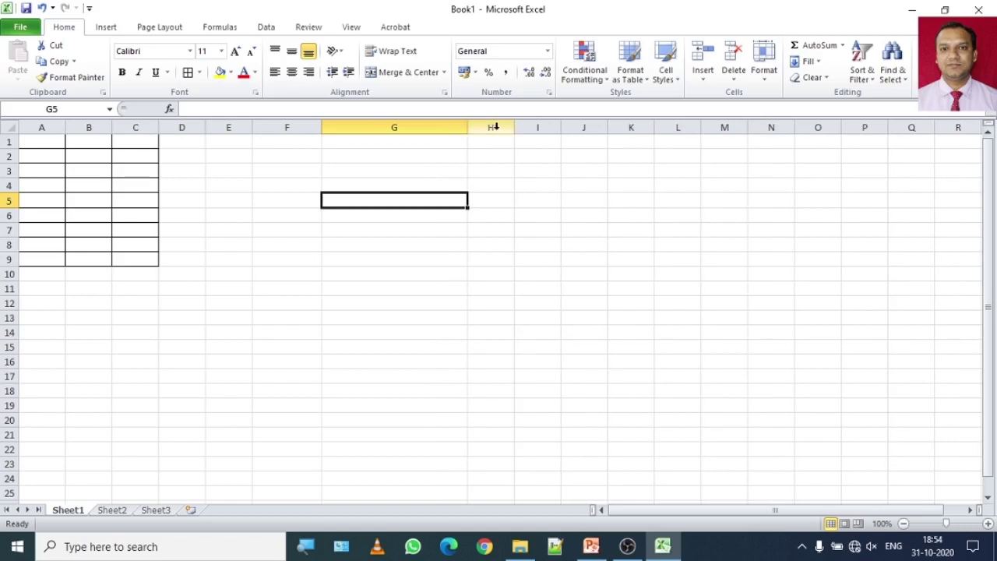
# - Apply AutoFit Row Height and AutoFit Column Width to cell G5
pyautogui.click(765, 74)
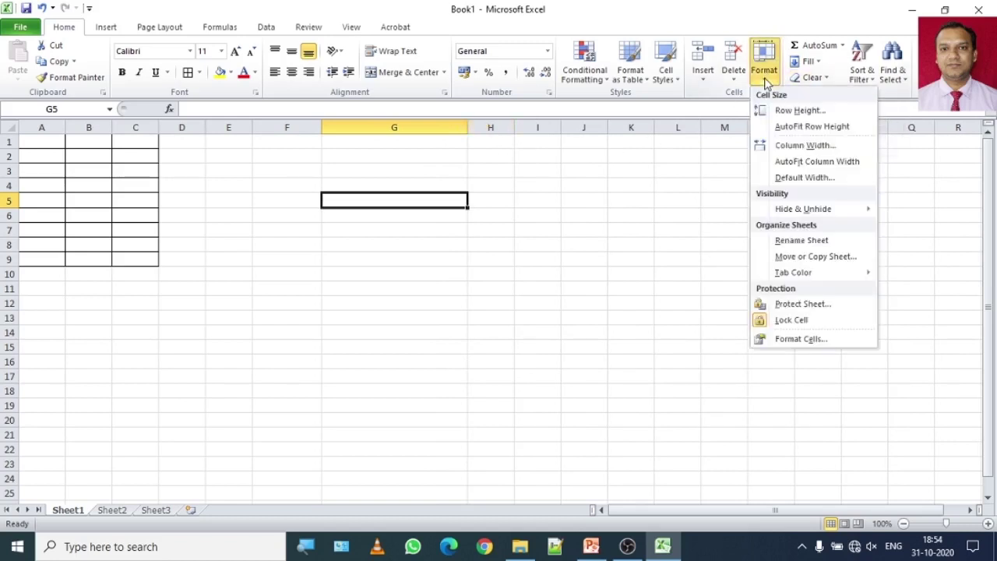
pyautogui.click(779, 127)
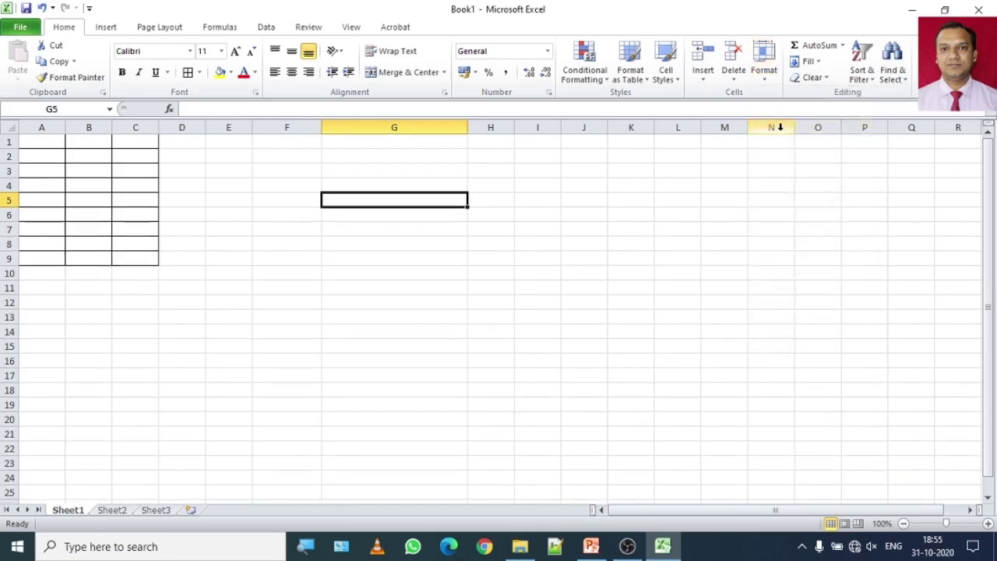
pyautogui.click(764, 76)
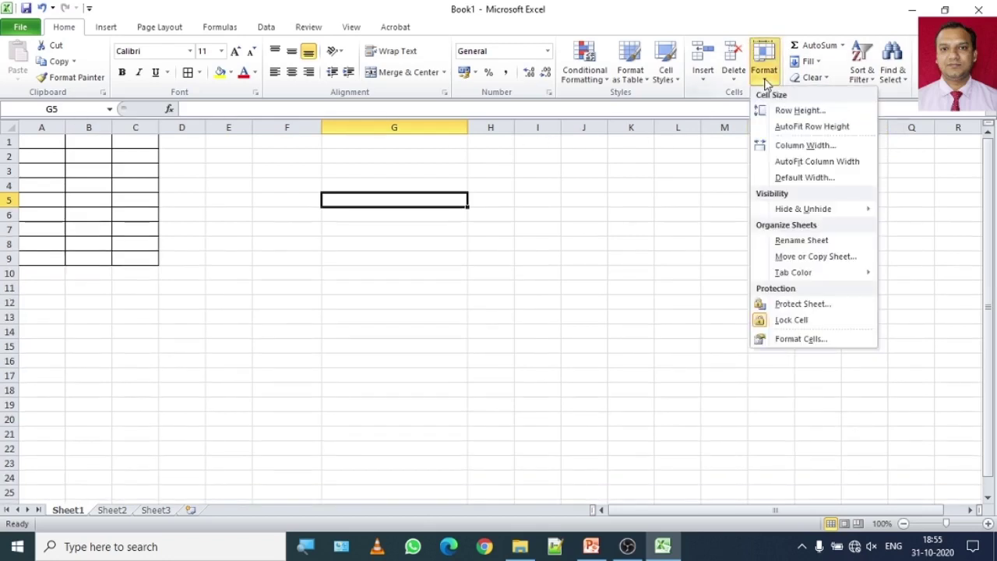
pyautogui.click(796, 164)
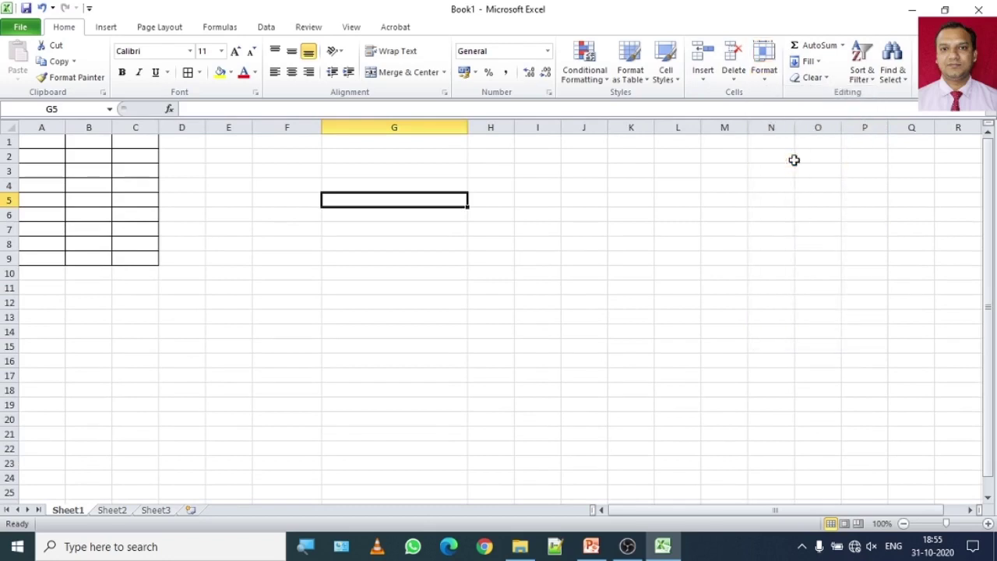